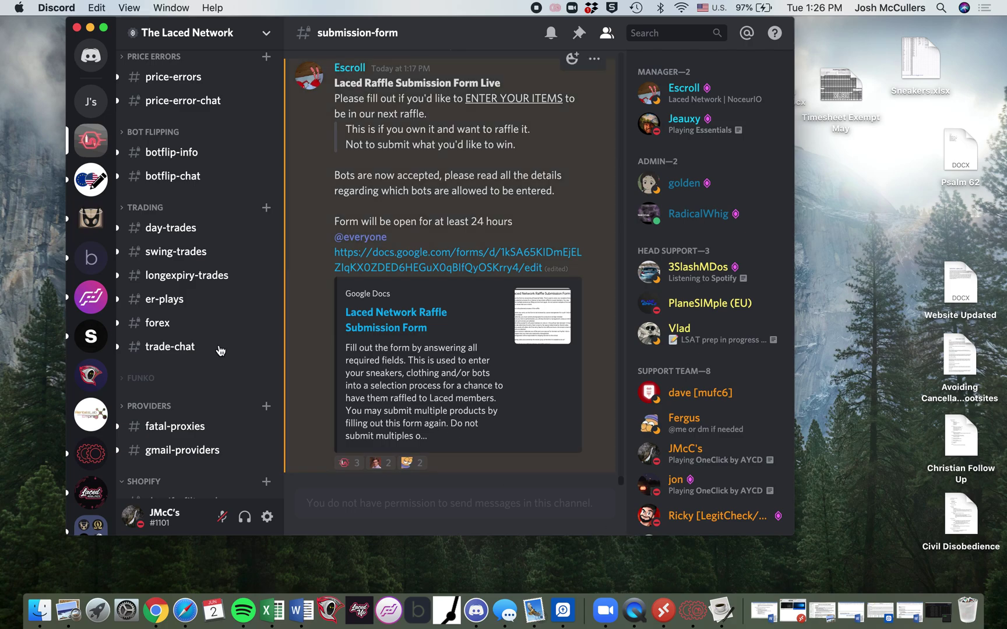
Browse the SHOPIFY channels and end on #shopify-filtered with the Air Jordan 1 Mid 105.00 CAD post.
scroll(163, 281, down, 5)
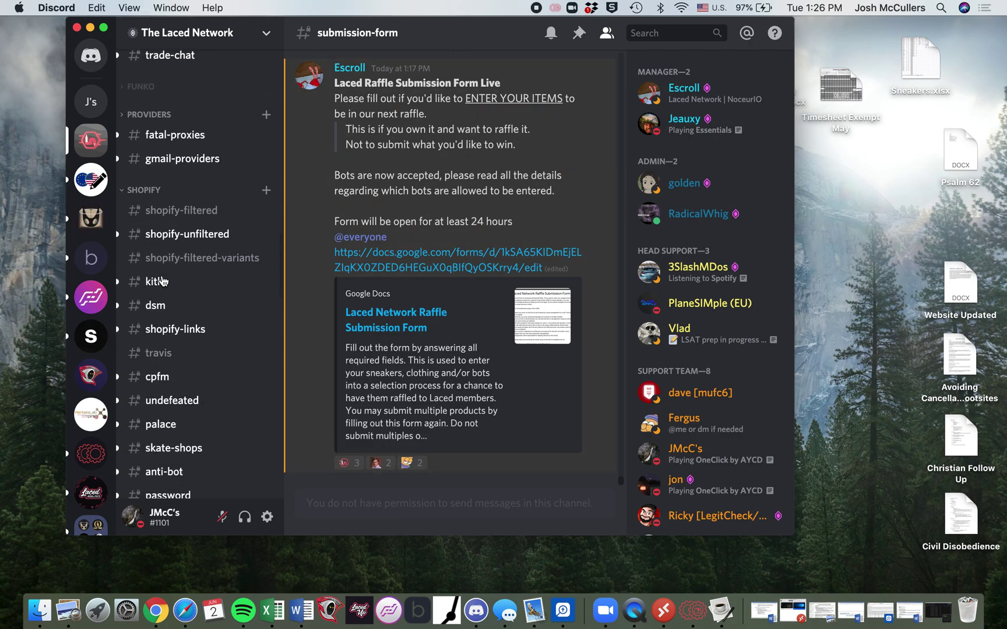
click(182, 259)
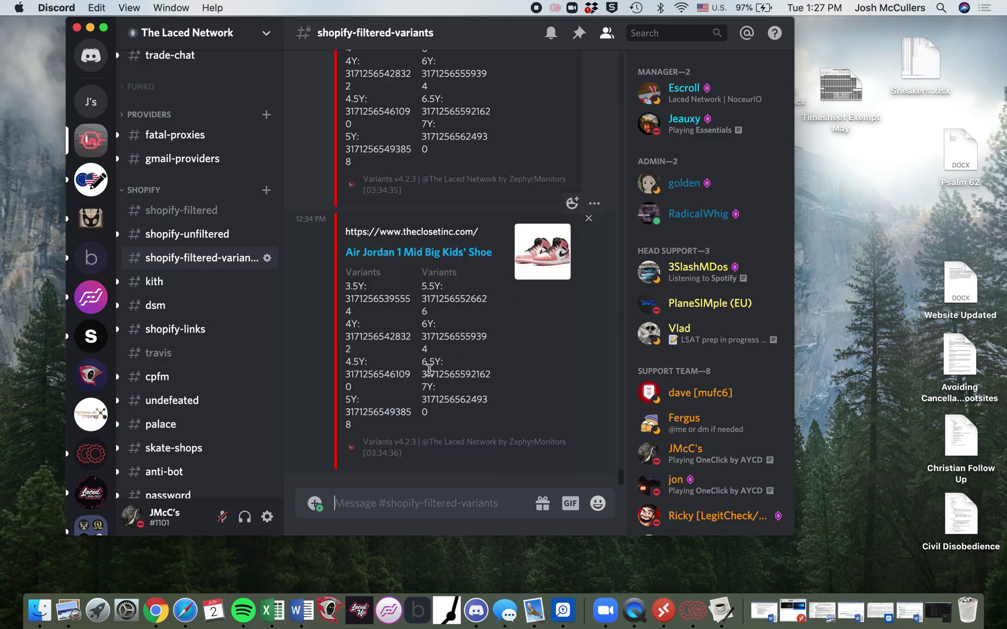
scroll(471, 343, up, 4)
click(187, 215)
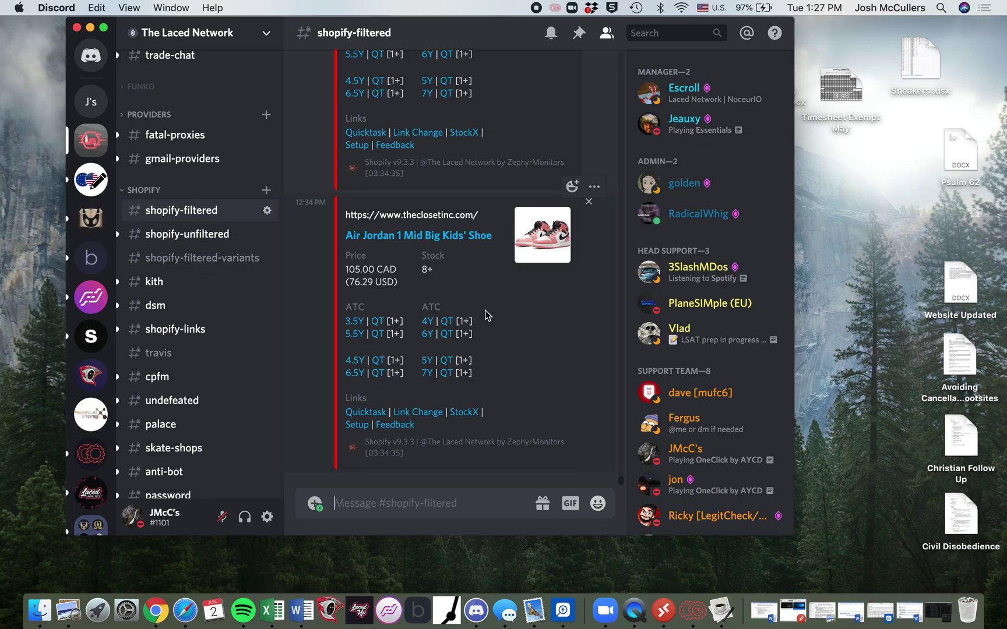
Return to #shopify-filtered-variants, then open #jordan-13-flint and scroll through its Flint Grey posts.
click(227, 258)
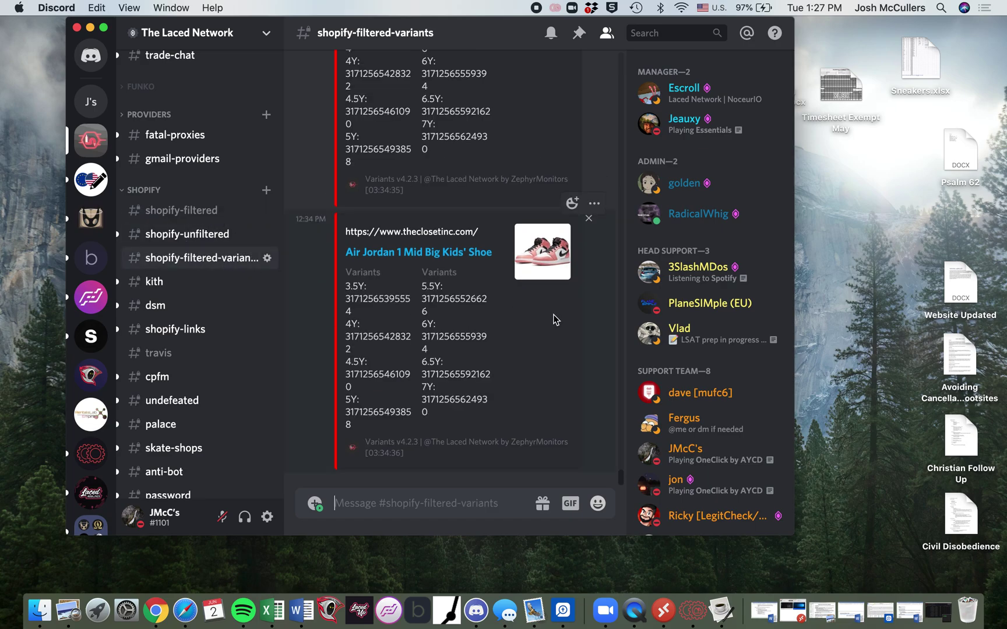
scroll(207, 233, up, 15)
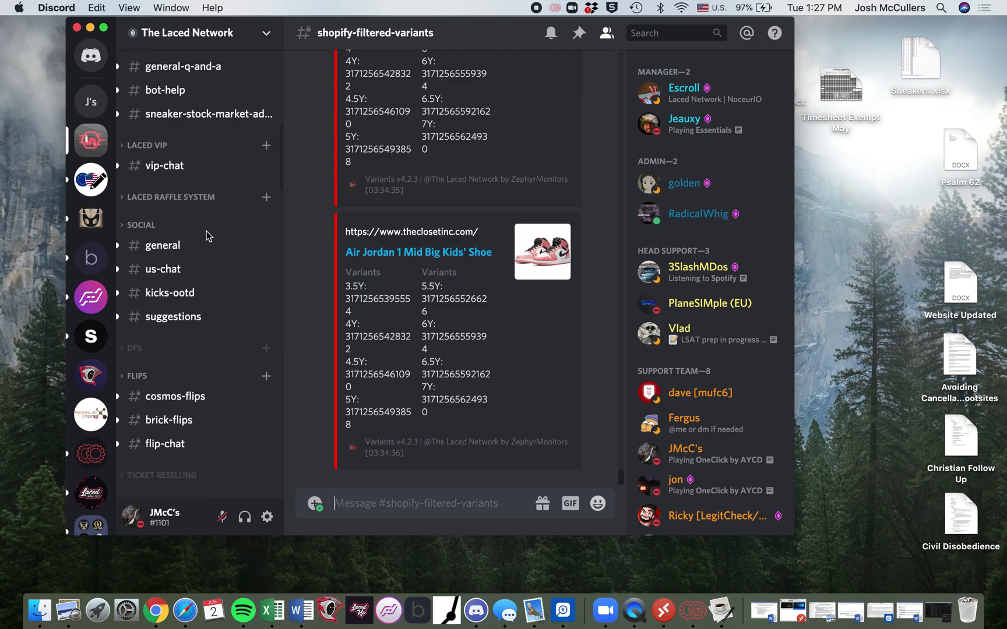
scroll(206, 233, up, 3)
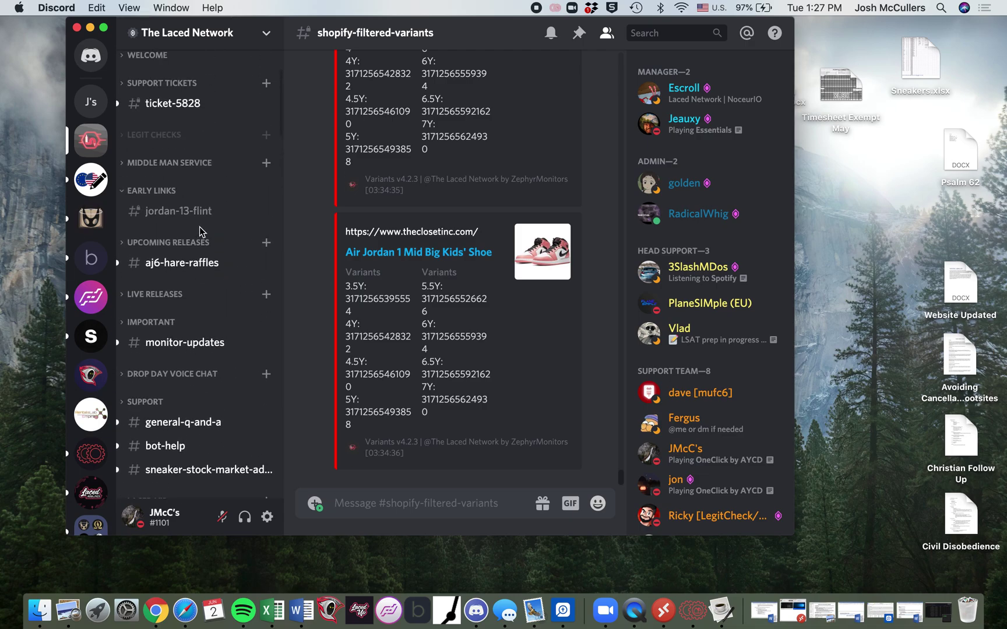
click(169, 219)
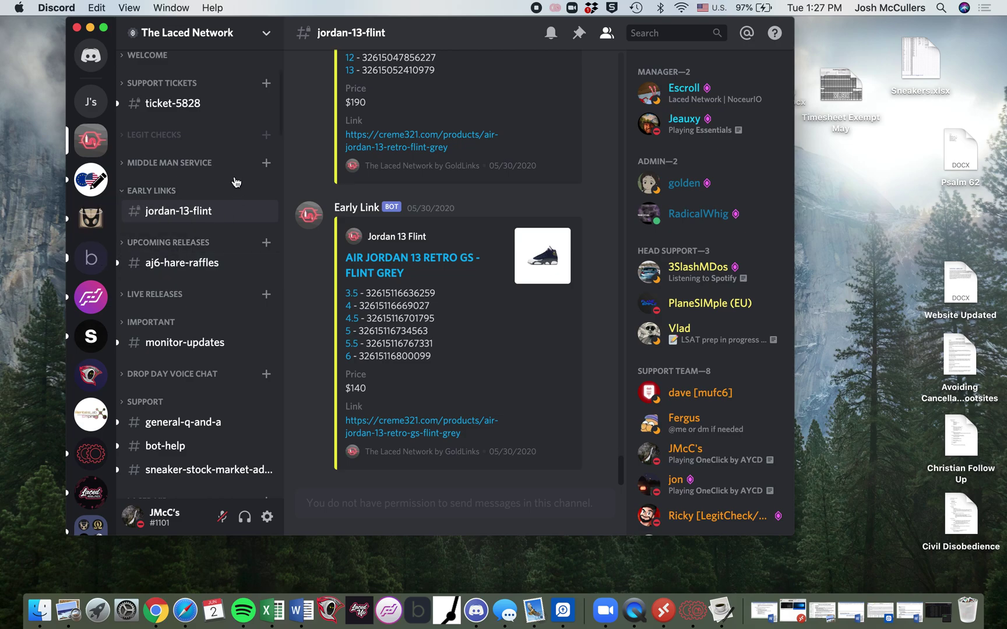
scroll(535, 384, up, 2)
scroll(535, 384, up, 15)
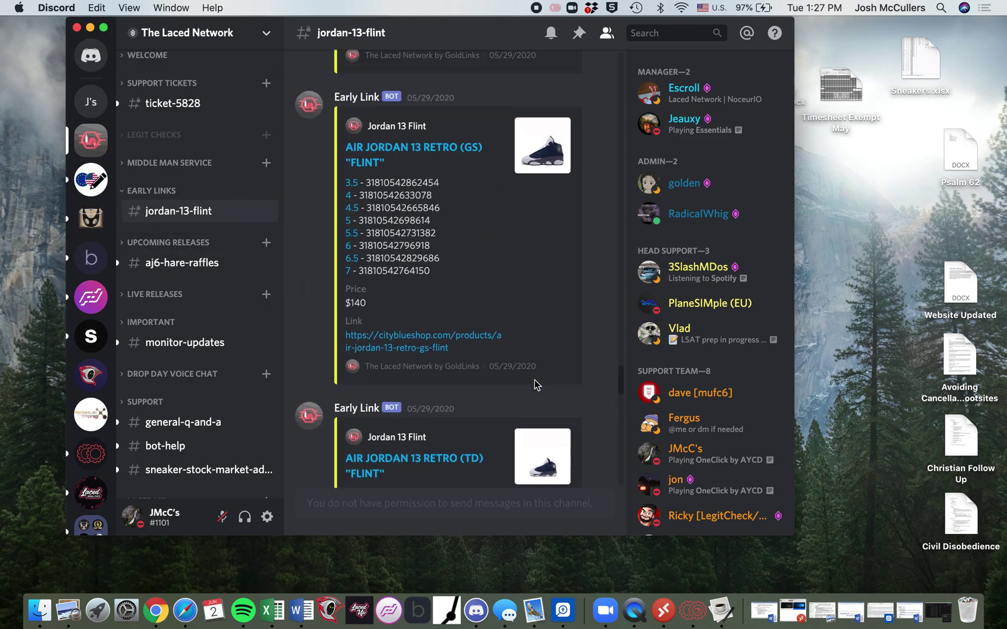
scroll(535, 385, up, 15)
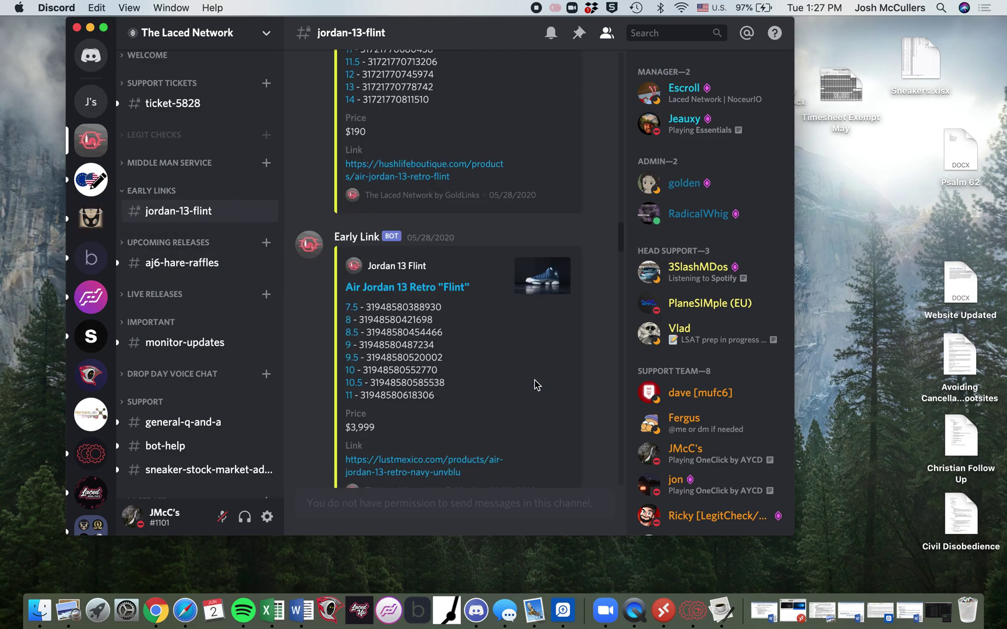
scroll(535, 385, down, 15)
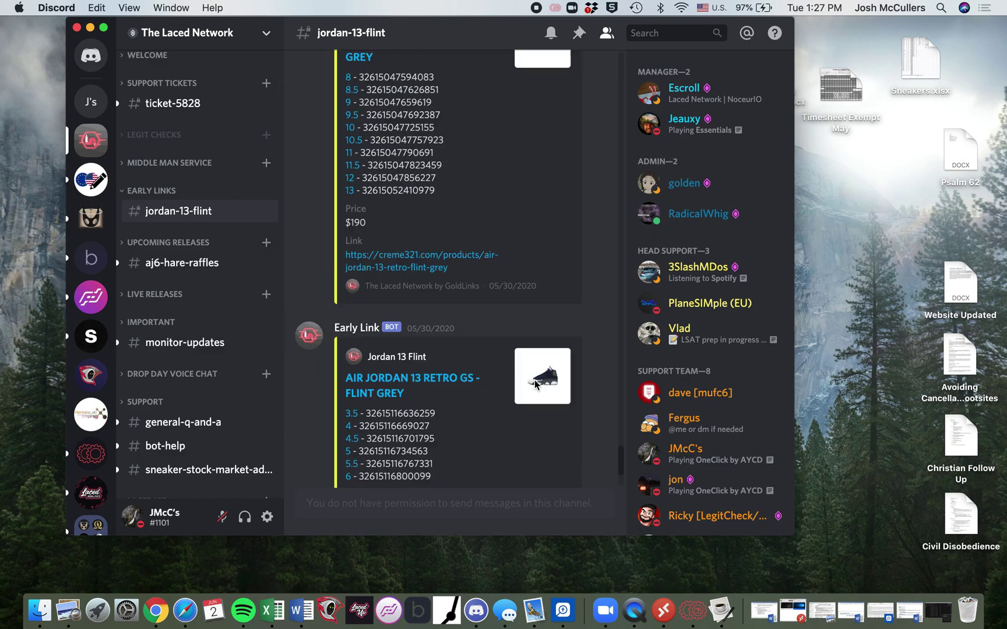
scroll(173, 359, down, 3)
scroll(172, 360, down, 10)
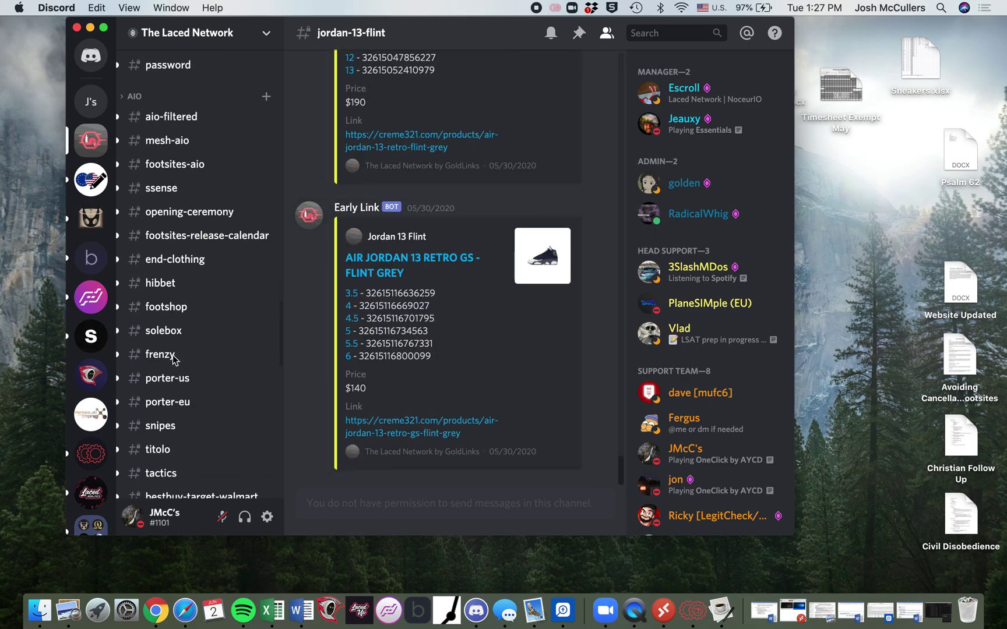
scroll(172, 357, down, 8)
scroll(172, 357, down, 15)
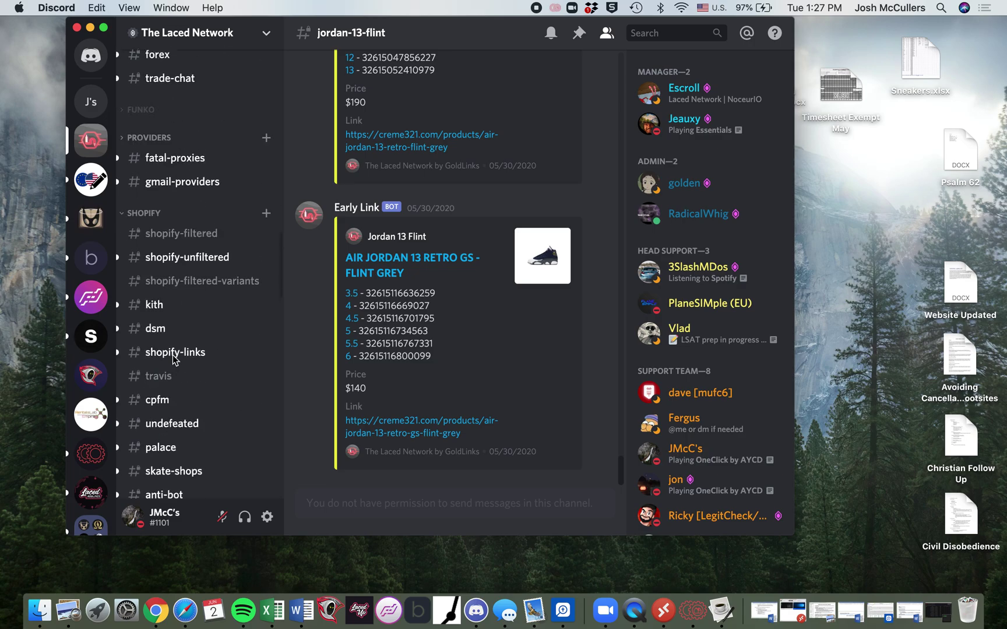
click(224, 275)
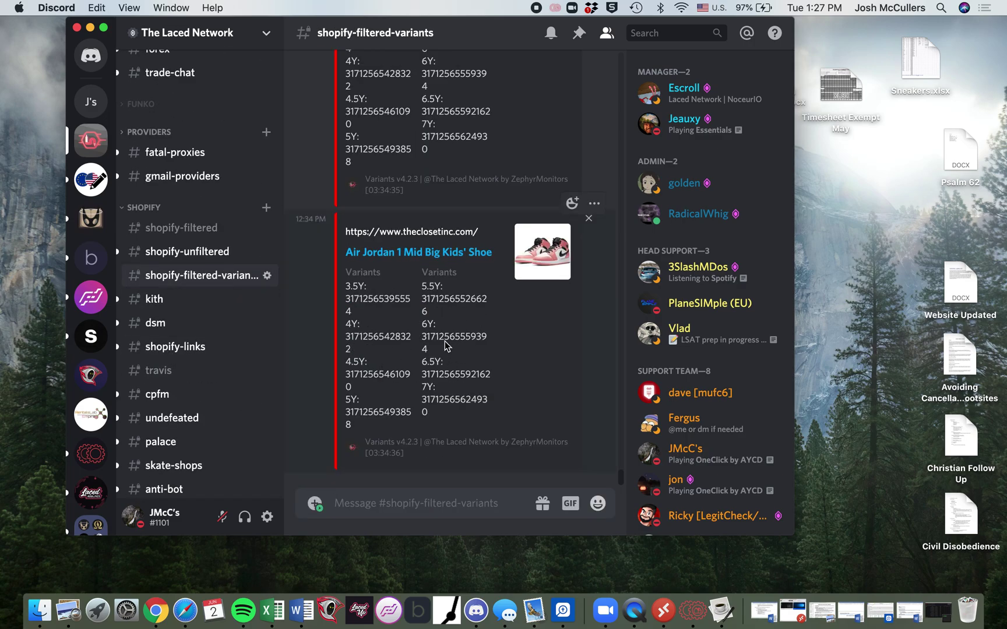
double_click(424, 342)
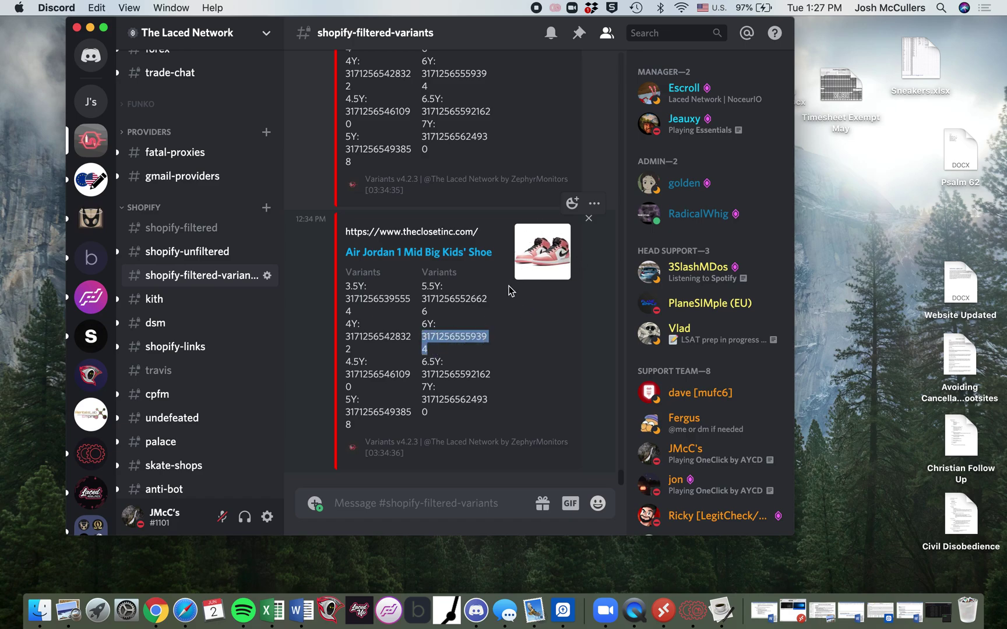
right_click(456, 340)
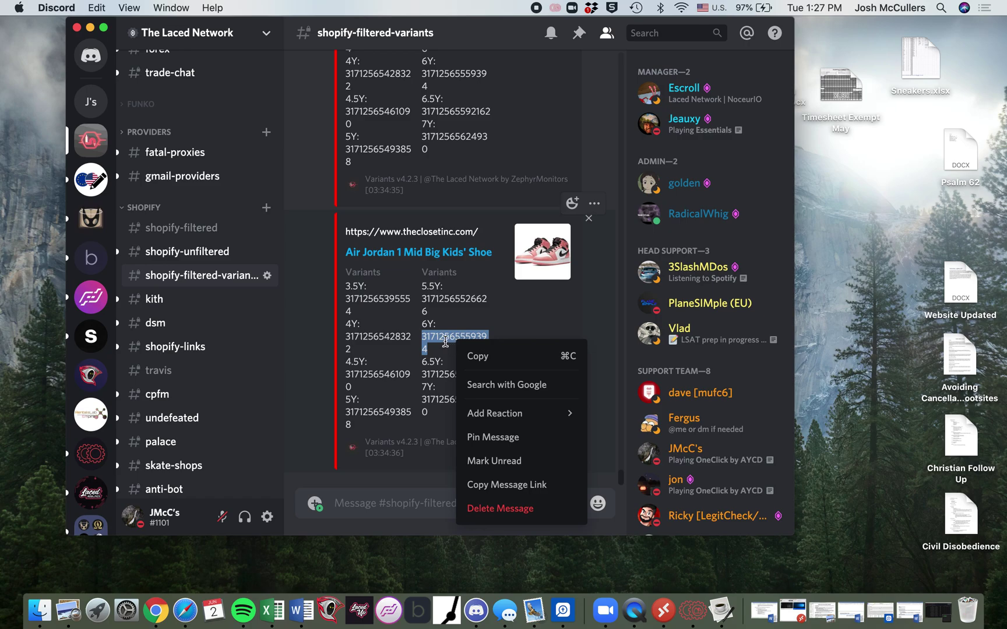
click(446, 341)
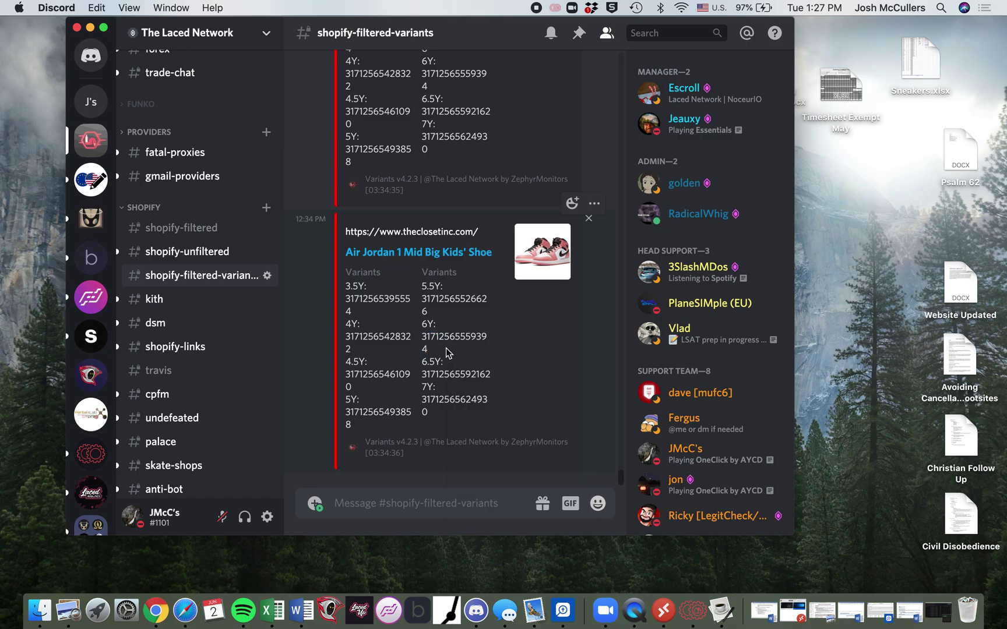
right_click(451, 338)
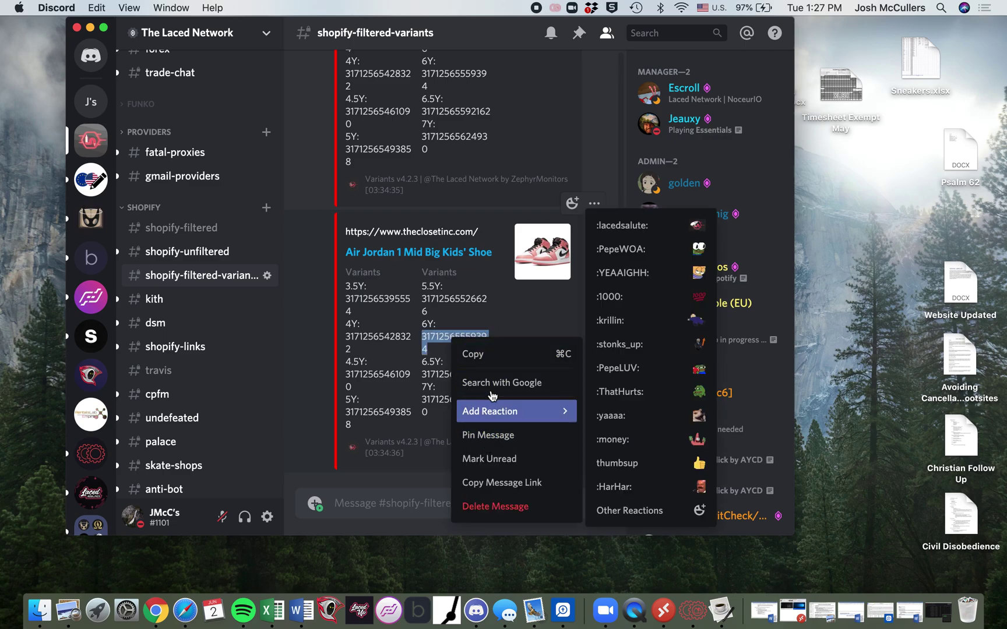
click(505, 366)
Create a Shopify task group named TCloset and close the creation dialog.
key(ctrl+Right)
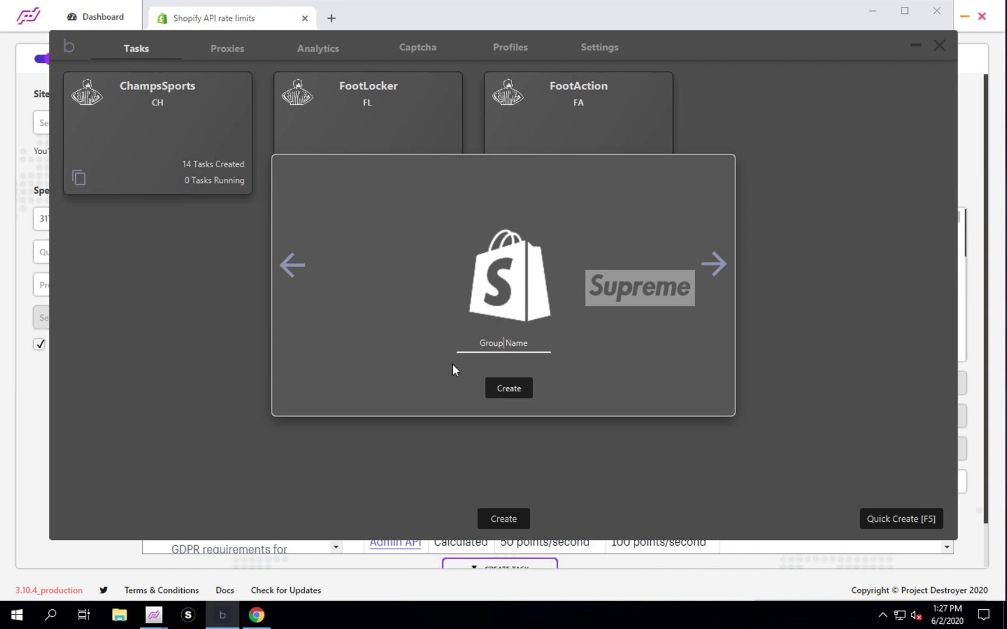
text(TCloset)
click(498, 386)
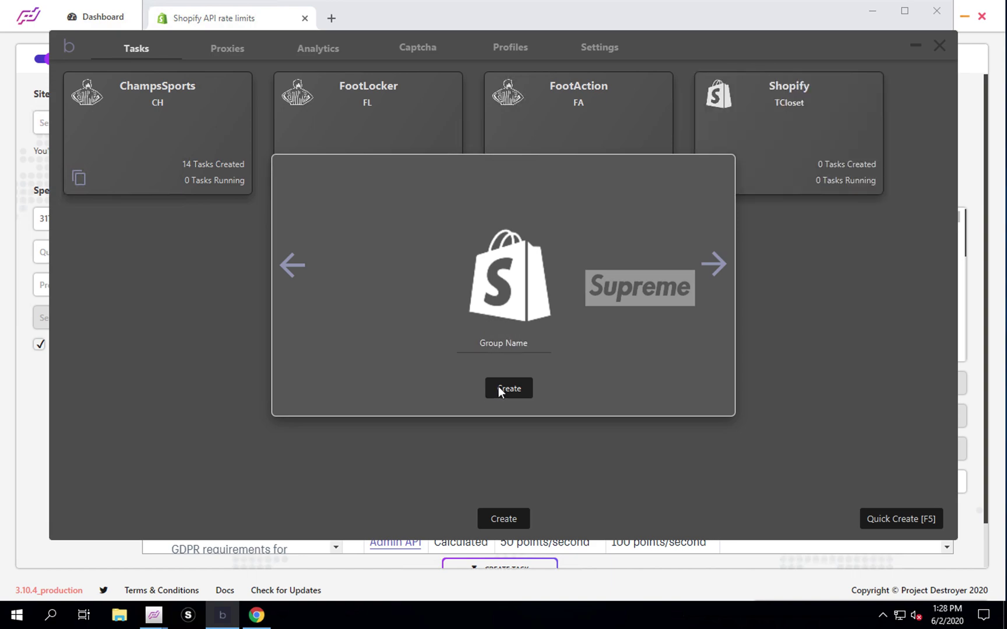
click(823, 126)
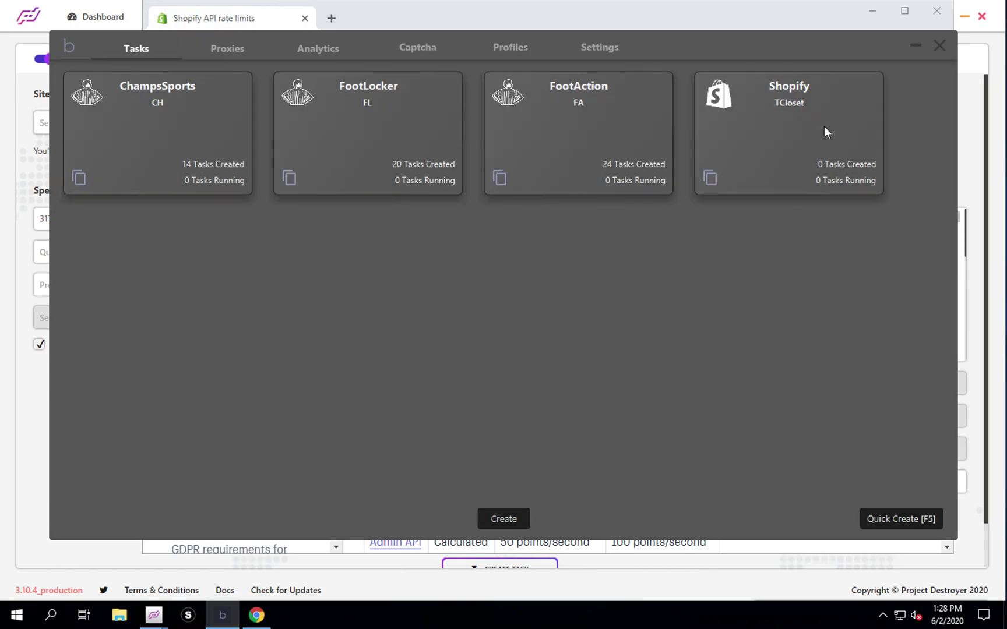
key(ctrl+Left)
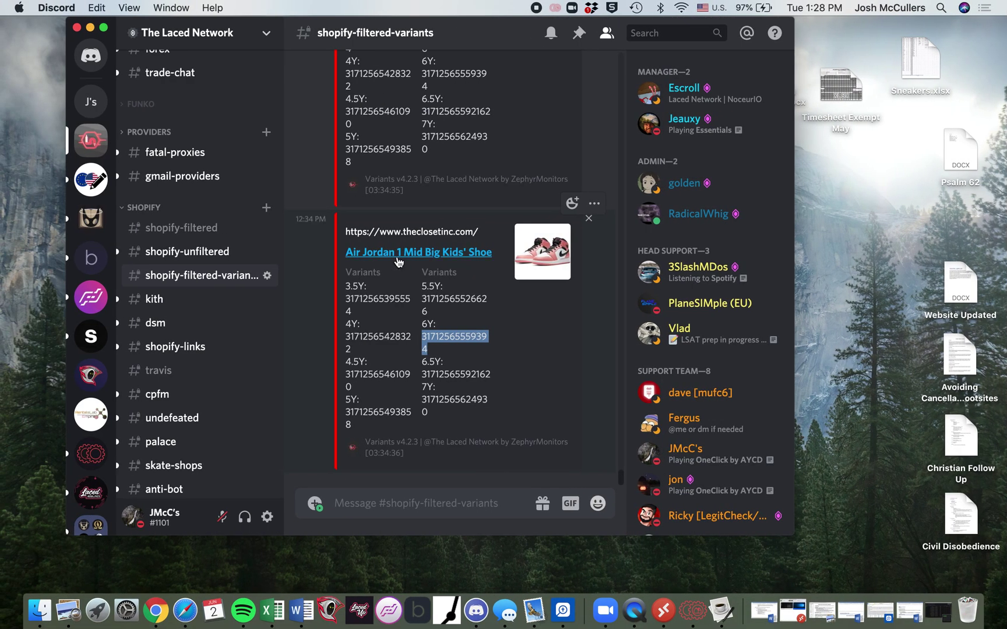
key(ctrl+Right)
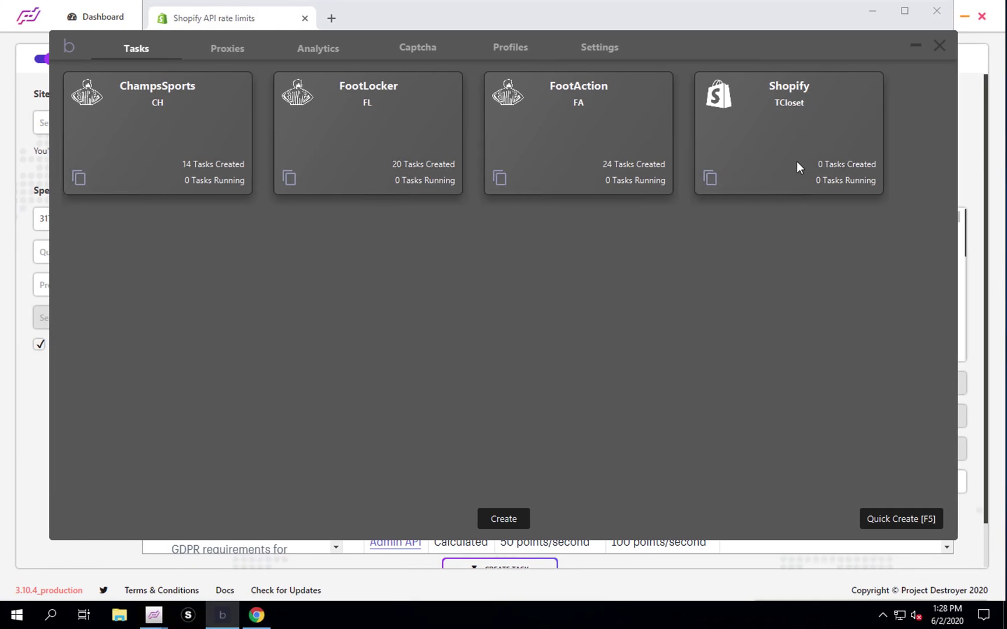
Set the TCloset group's site to Custom Shopify and copy The Closet's store URL from Discord.
click(774, 143)
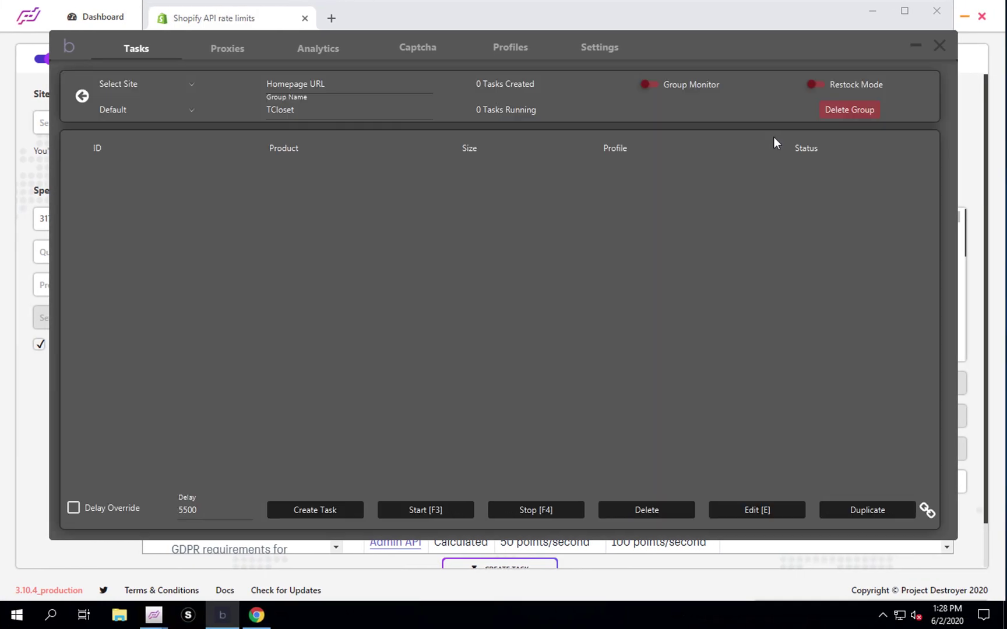
click(189, 84)
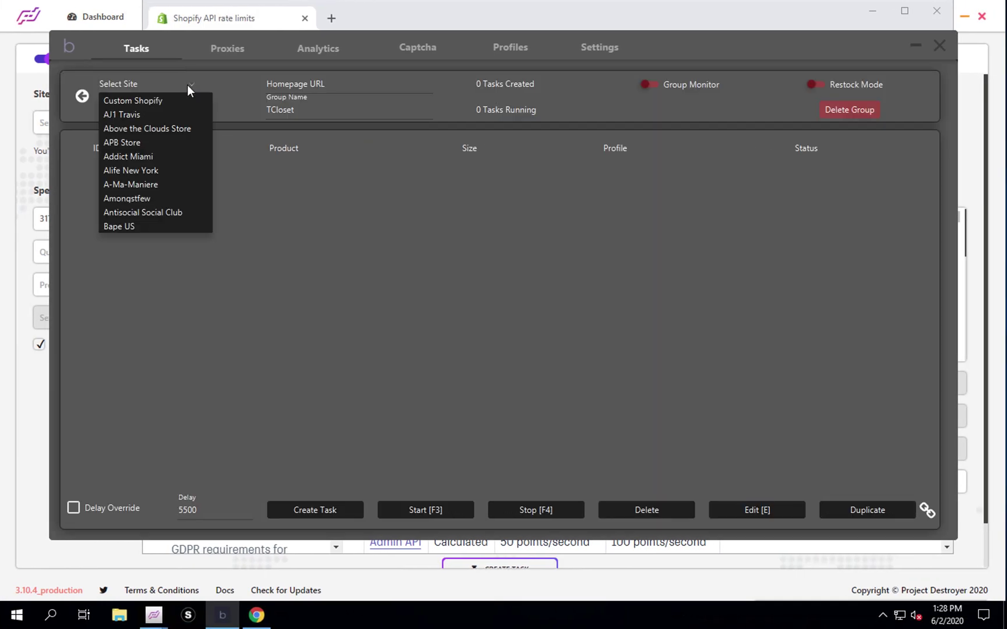
click(131, 101)
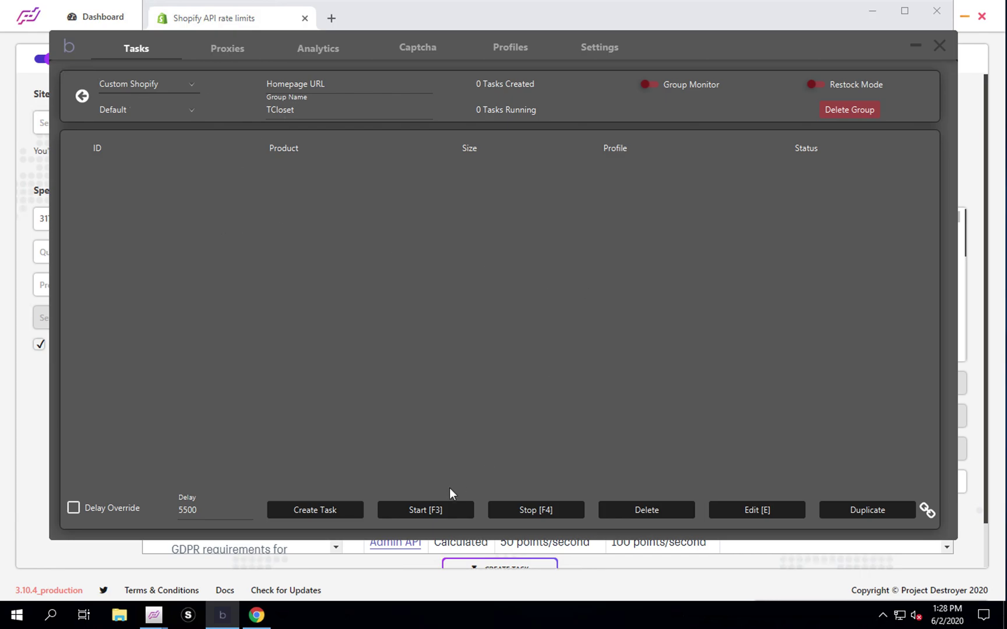
key(ctrl+Left)
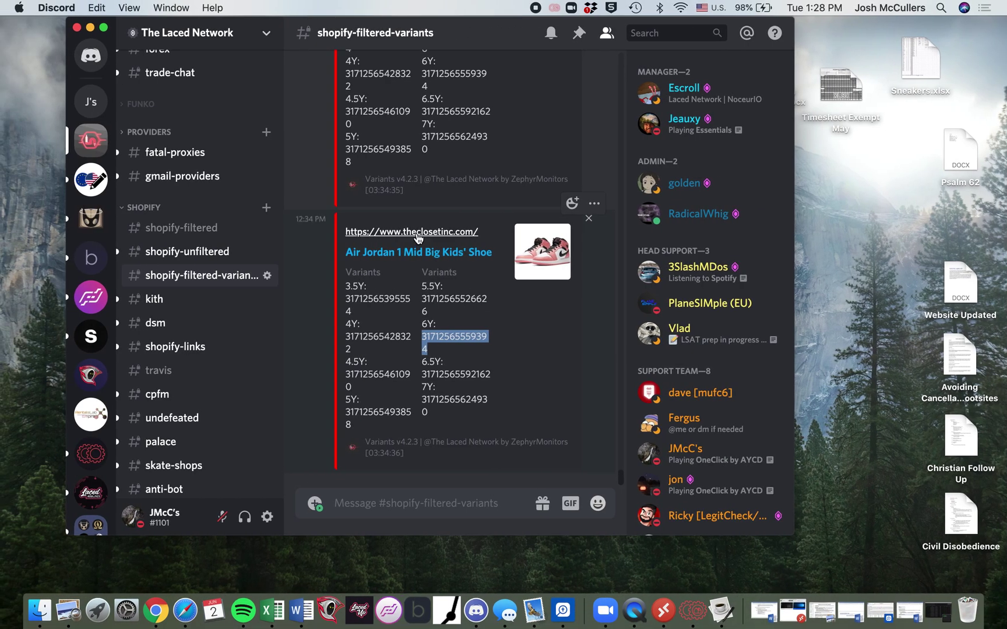
right_click(418, 236)
click(427, 252)
key(ctrl+Right)
click(304, 82)
text(v)
key(super)
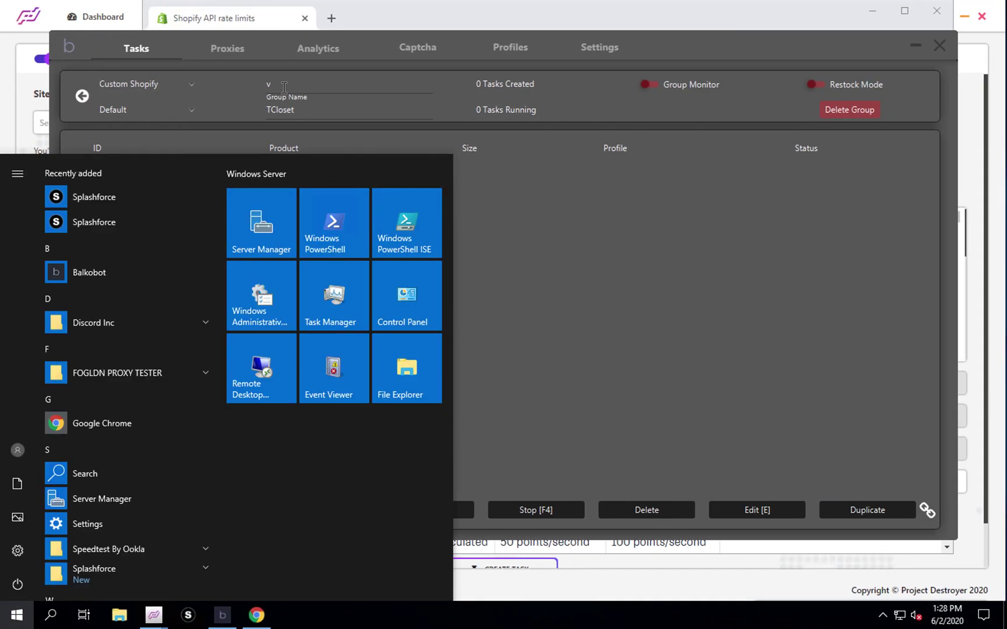
click(283, 86)
key(BackSpace)
key(ctrl+v)
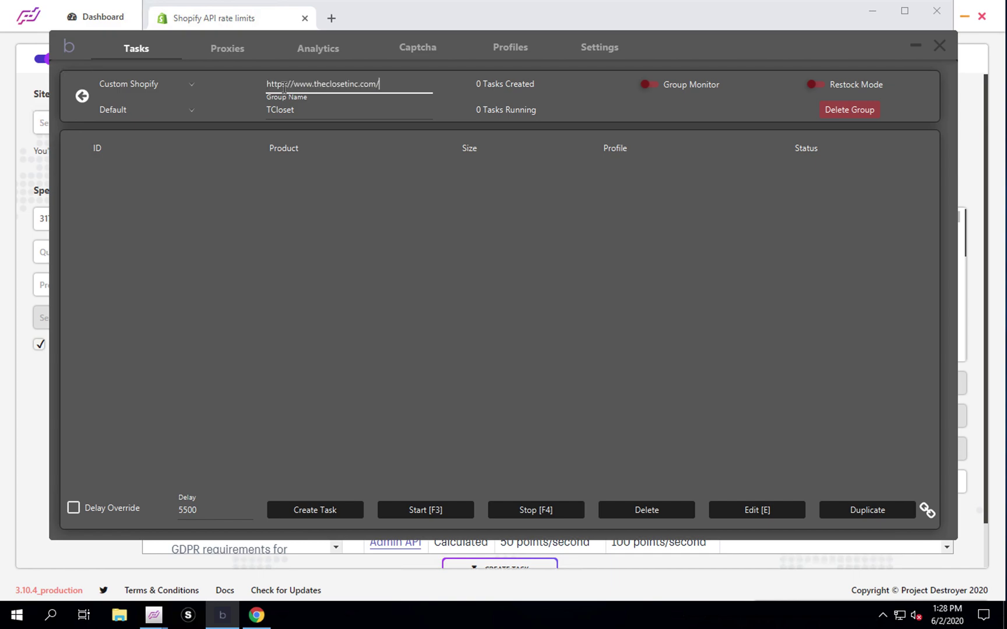
click(189, 110)
click(135, 141)
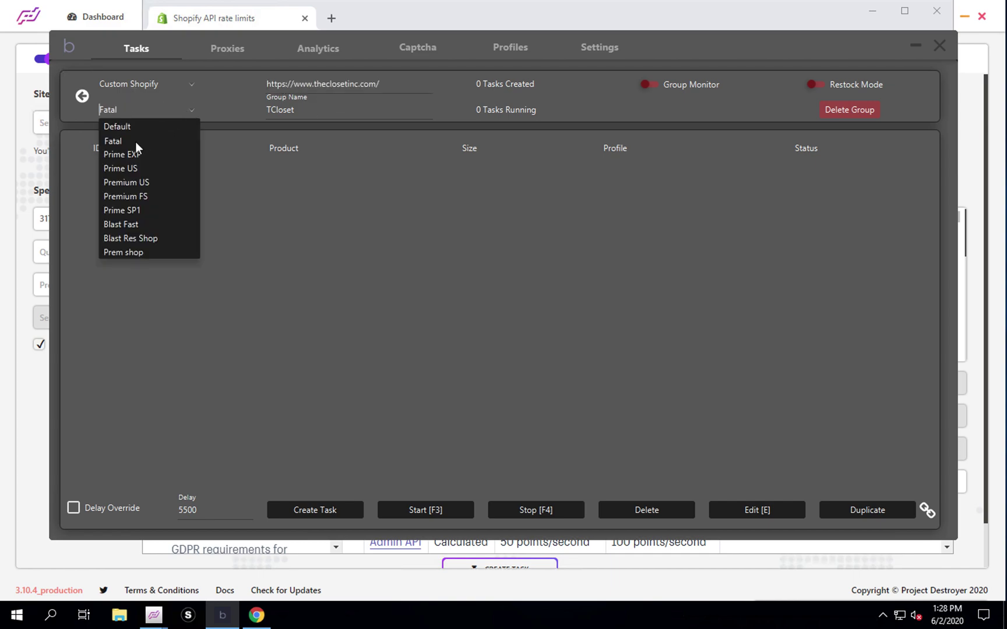
click(817, 85)
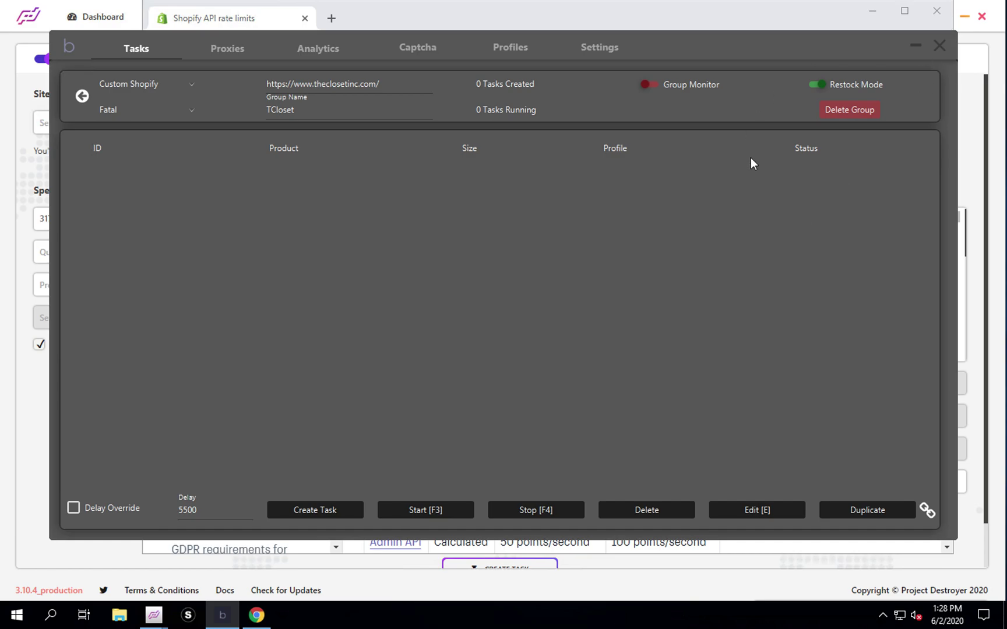
Start a new TCloset task and paste the 6Y variant ID into Mass Variants.
click(315, 510)
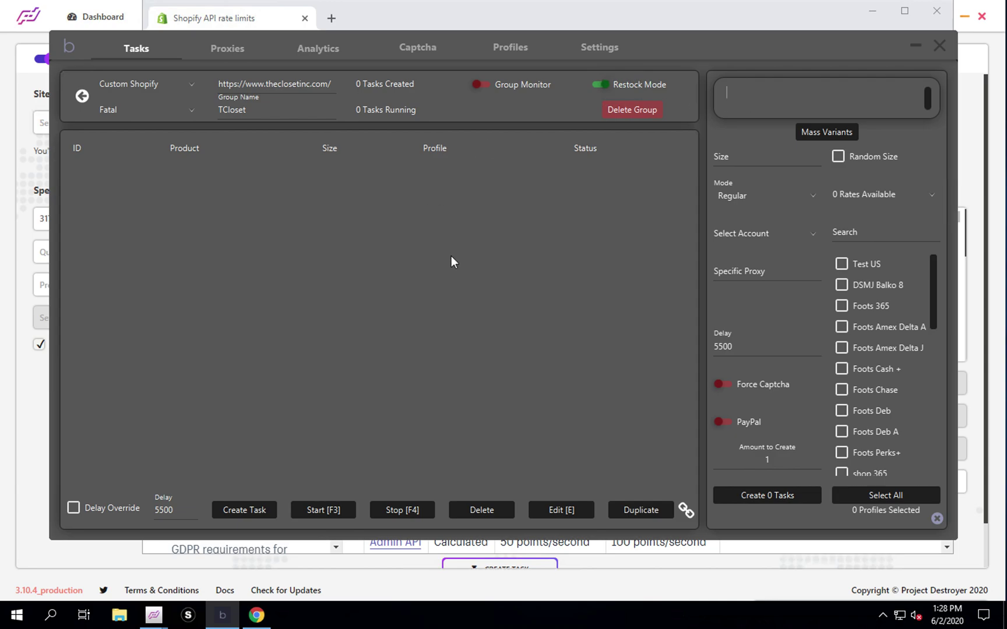
click(813, 131)
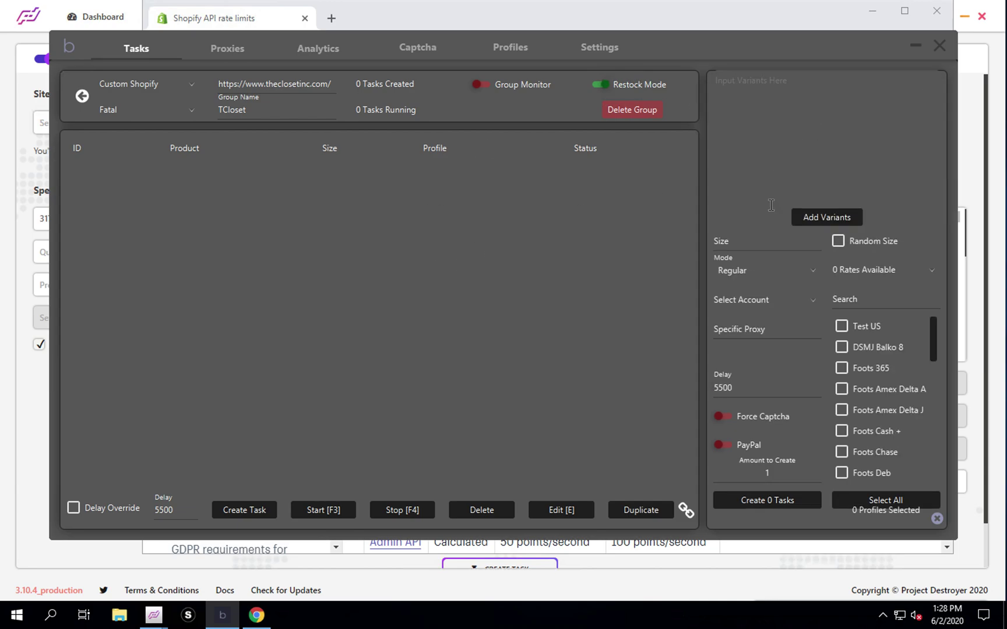
click(824, 219)
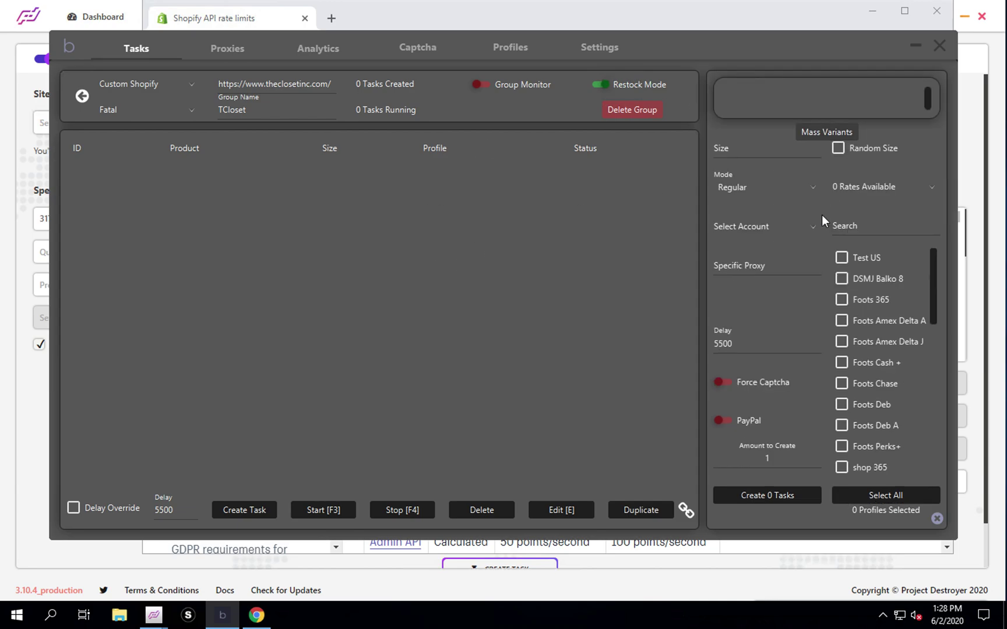
click(823, 130)
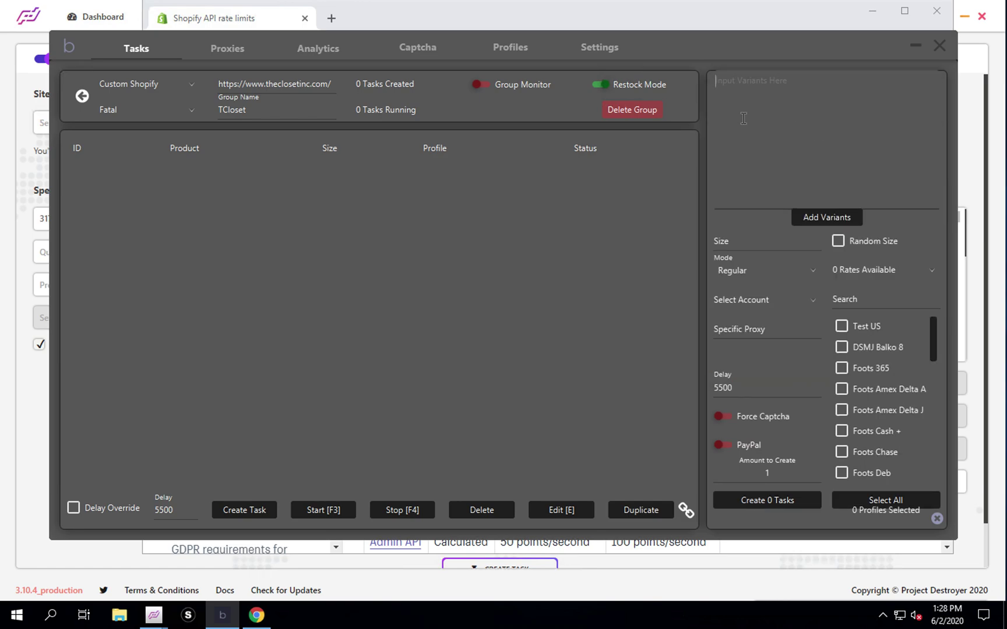
key(ctrl+v)
key(BackSpace)
key(BackSpace)
key(BackSpace)
key(BackSpace)
key(BackSpace)
key(BackSpace)
key(BackSpace)
key(BackSpace)
key(BackSpace)
key(BackSpace)
key(BackSpace)
key(BackSpace)
key(BackSpace)
key(BackSpace)
key(BackSpace)
key(BackSpace)
key(BackSpace)
key(BackSpace)
key(BackSpace)
key(BackSpace)
key(BackSpace)
key(BackSpace)
key(BackSpace)
key(BackSpace)
key(BackSpace)
key(BackSpace)
key(ctrl+Left)
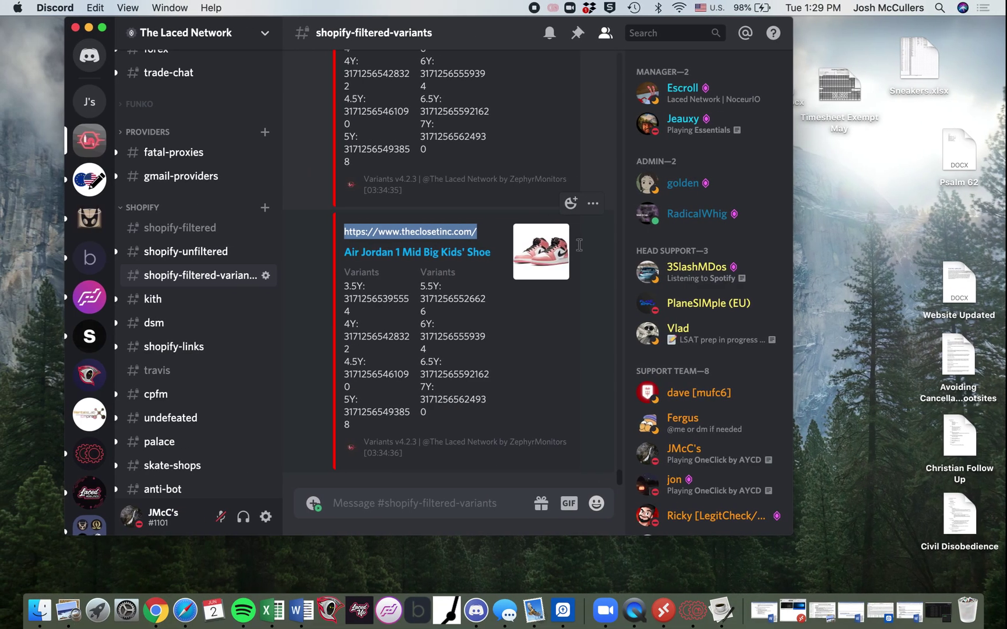
drag(421, 335, 432, 355)
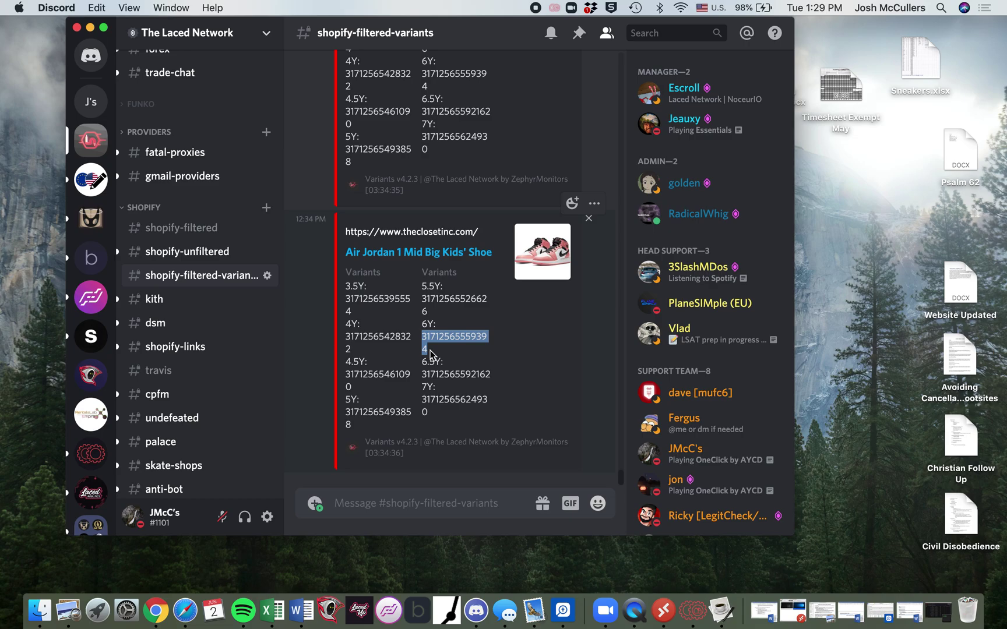
key(ctrl+Right)
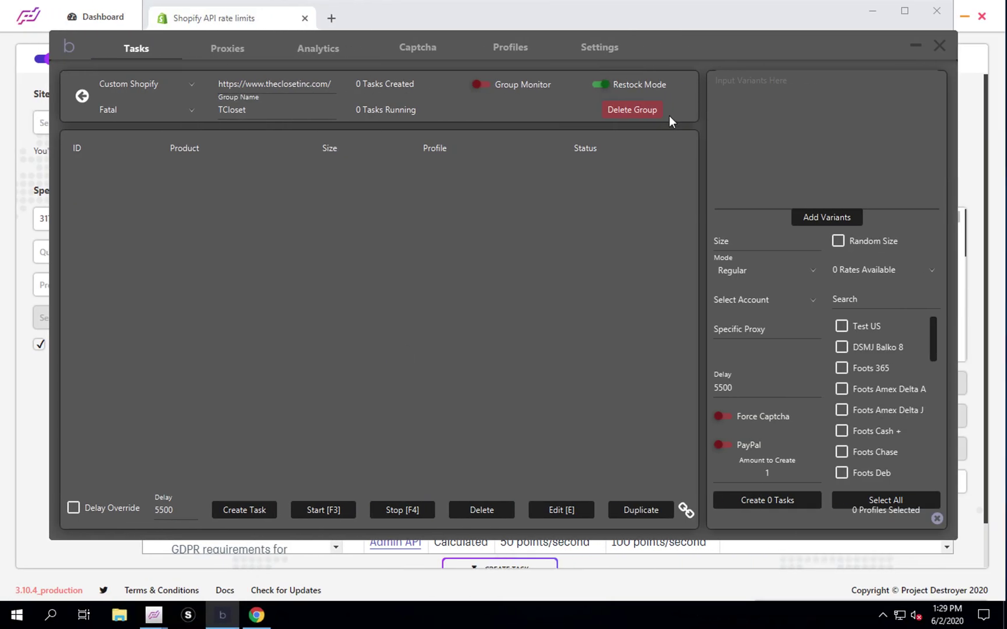
key(ctrl+v)
Paste the 6.5Y and 7Y variant IDs on separate lines and add all three variants.
key(ctrl+Left)
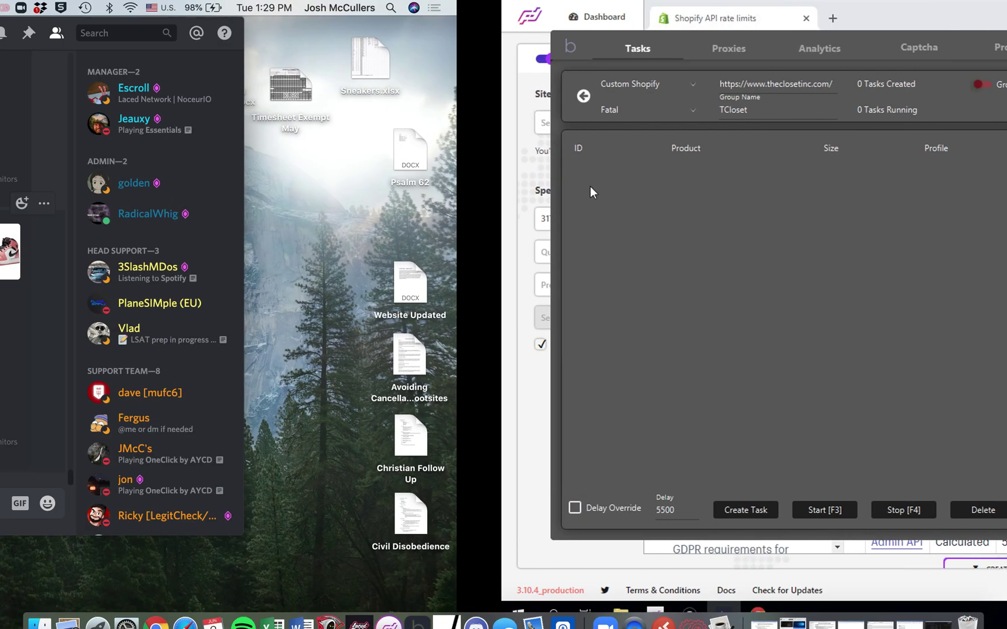
drag(420, 375, 502, 376)
key(super+c)
key(ctrl+Right)
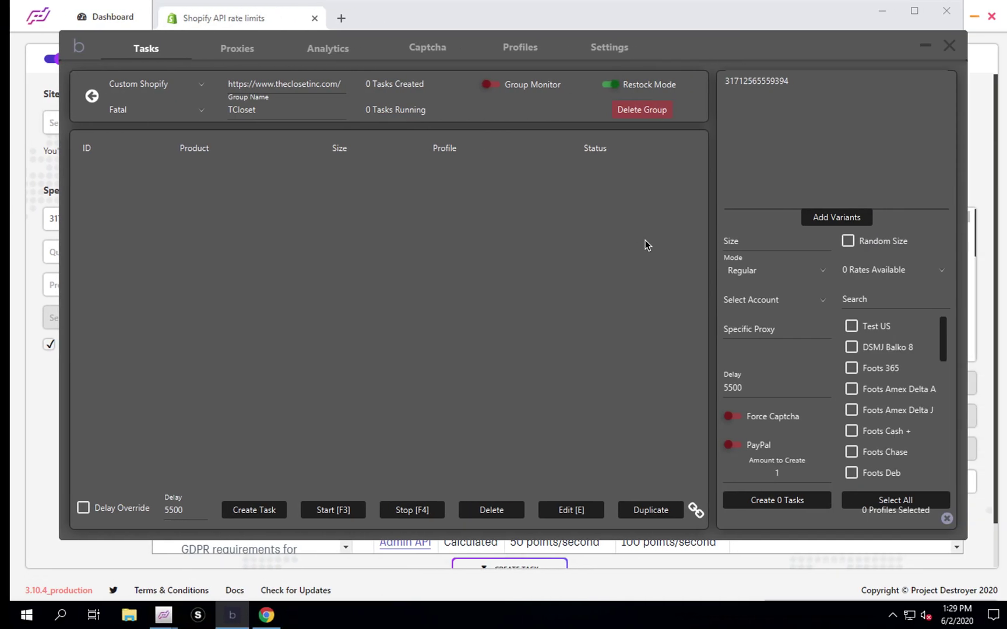
key(super+v)
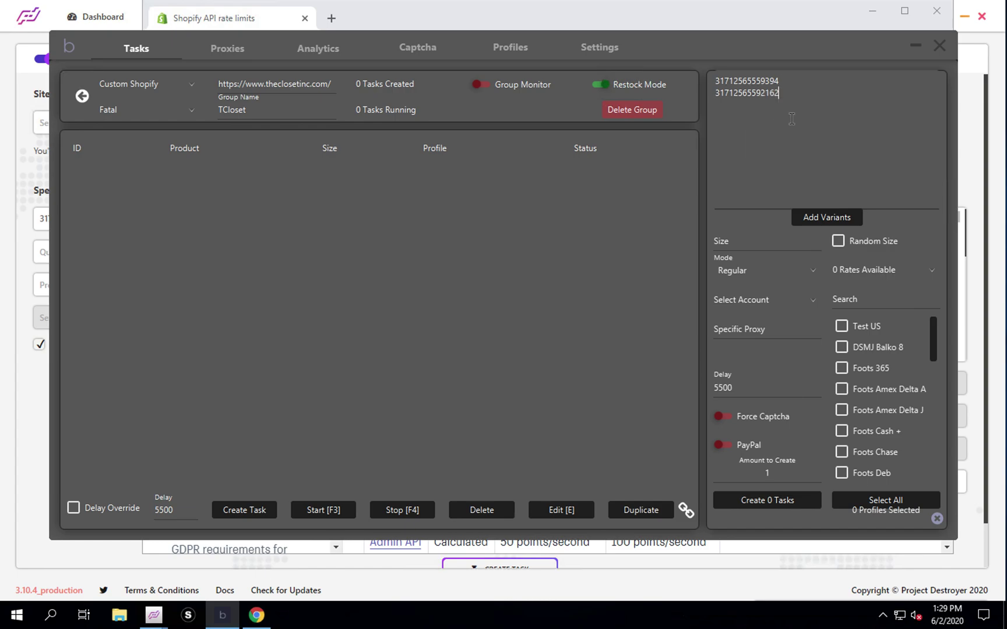
key(ctrl+Left)
drag(421, 399, 431, 414)
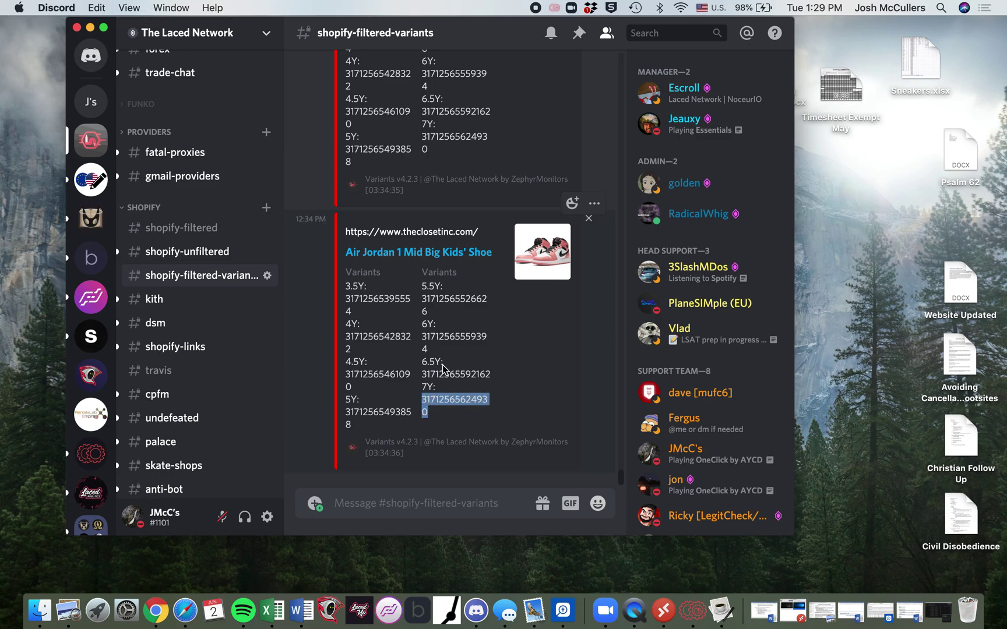
key(ctrl+Right)
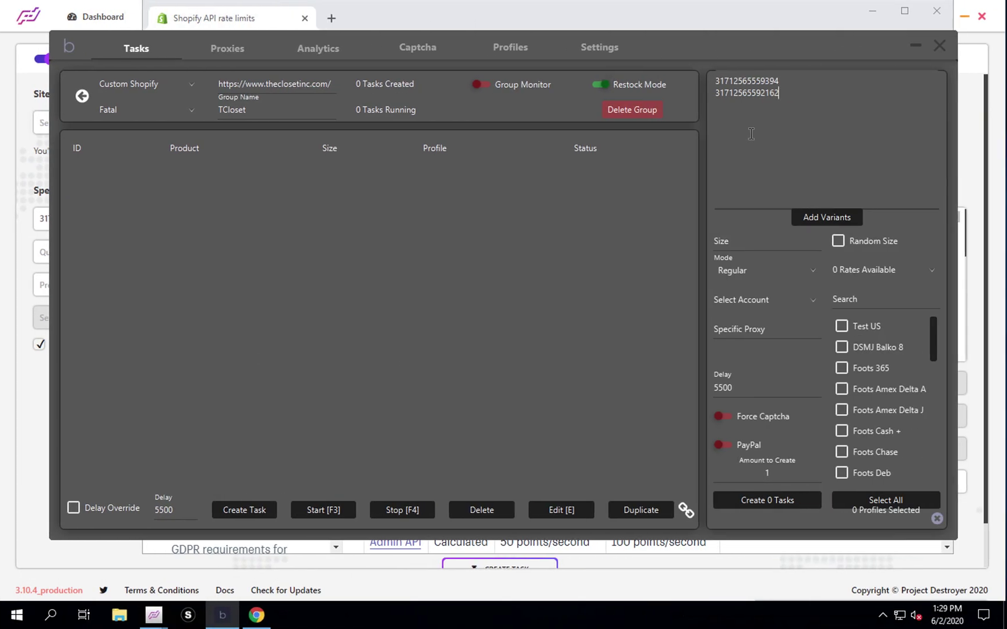
key(ctrl+v)
click(813, 219)
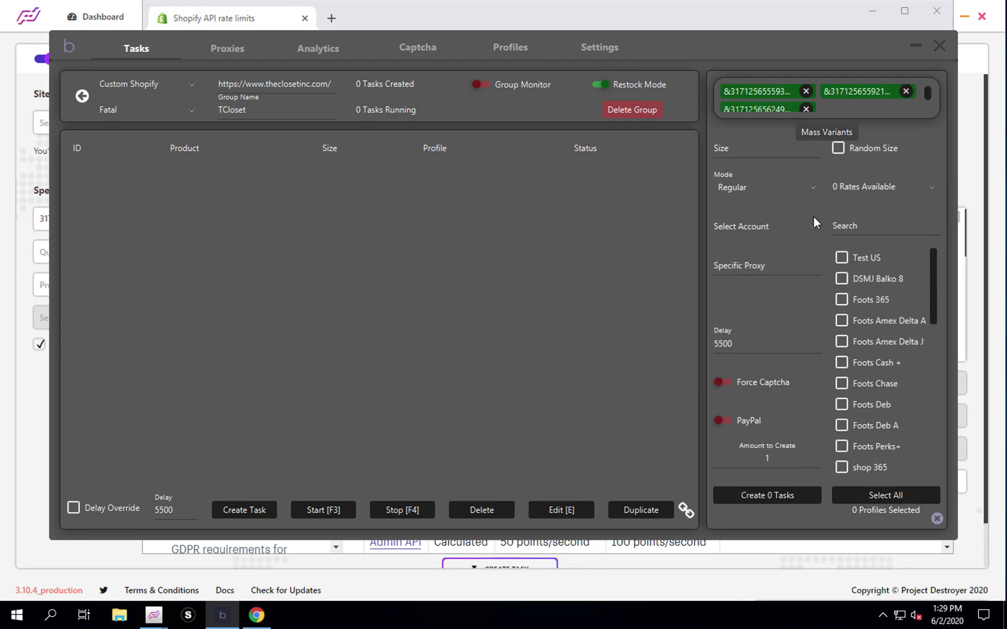
Keep the task mode on Regular after briefly trying Safe, then return to Discord.
click(751, 187)
click(726, 215)
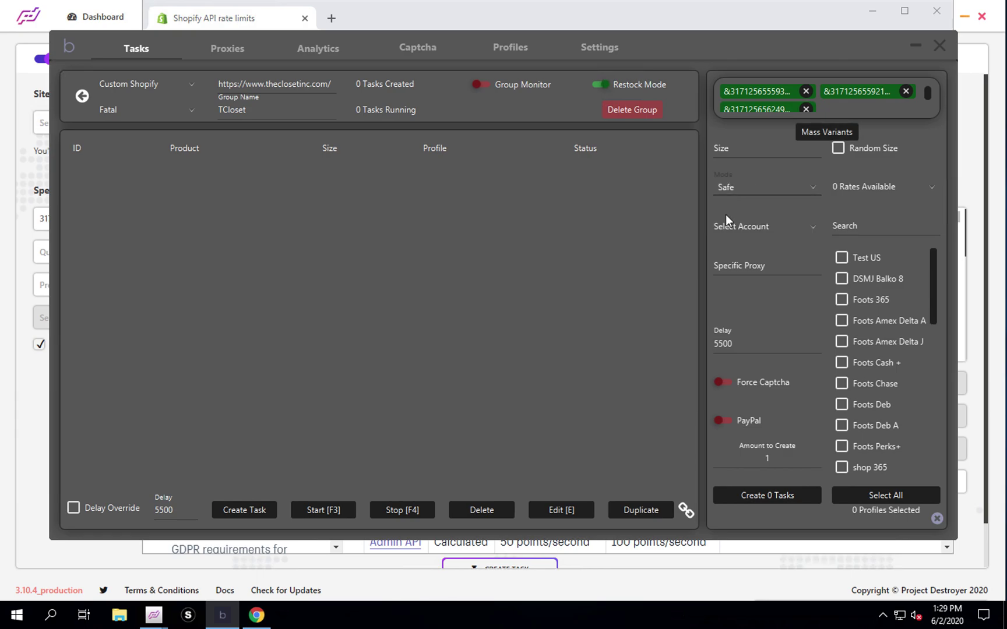
click(740, 185)
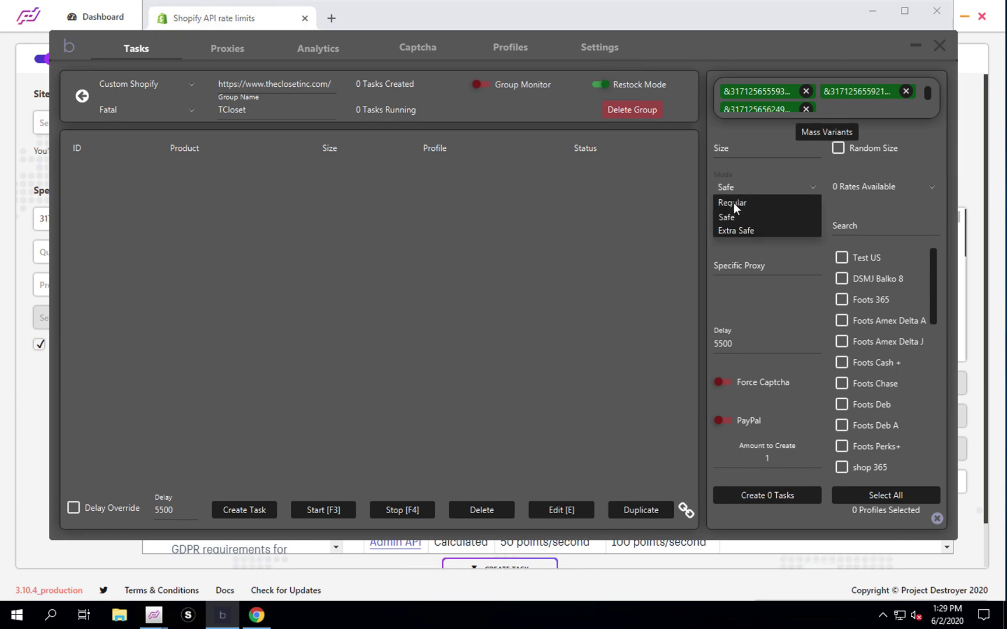
click(734, 202)
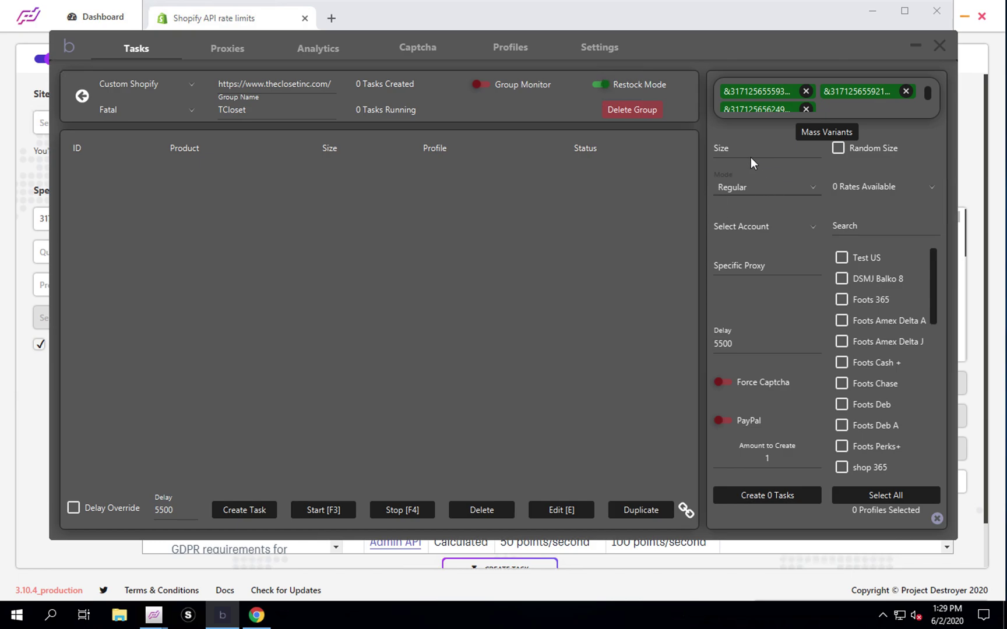
key(ctrl+Left)
scroll(187, 371, down, 10)
scroll(187, 369, up, 12)
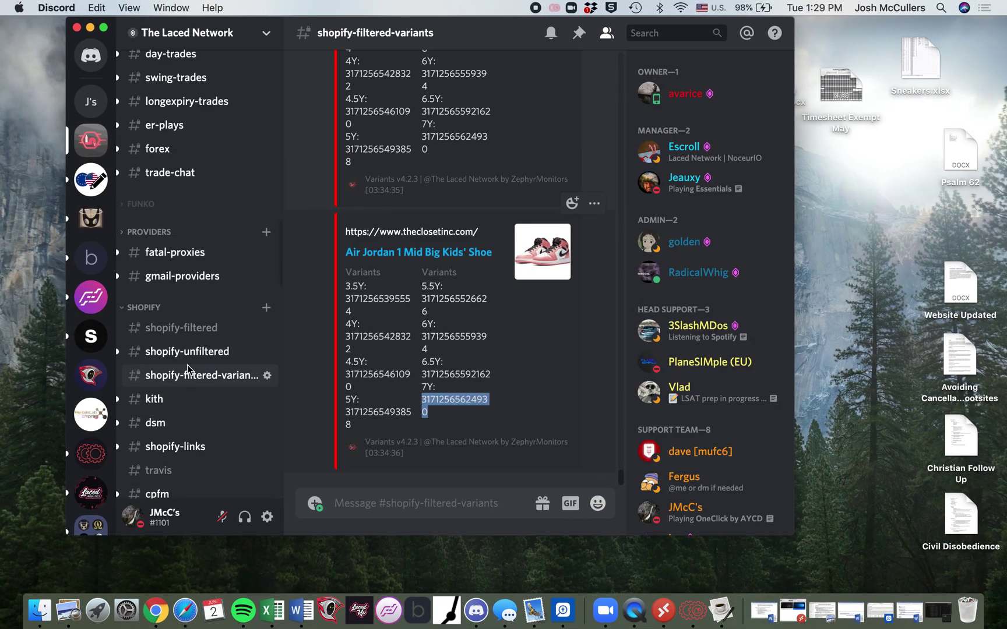
Read the checkpoint notices in Discord's anti-bot channel, then return to the Balkobot task form.
scroll(187, 369, up, 10)
scroll(187, 371, down, 8)
scroll(187, 371, down, 6)
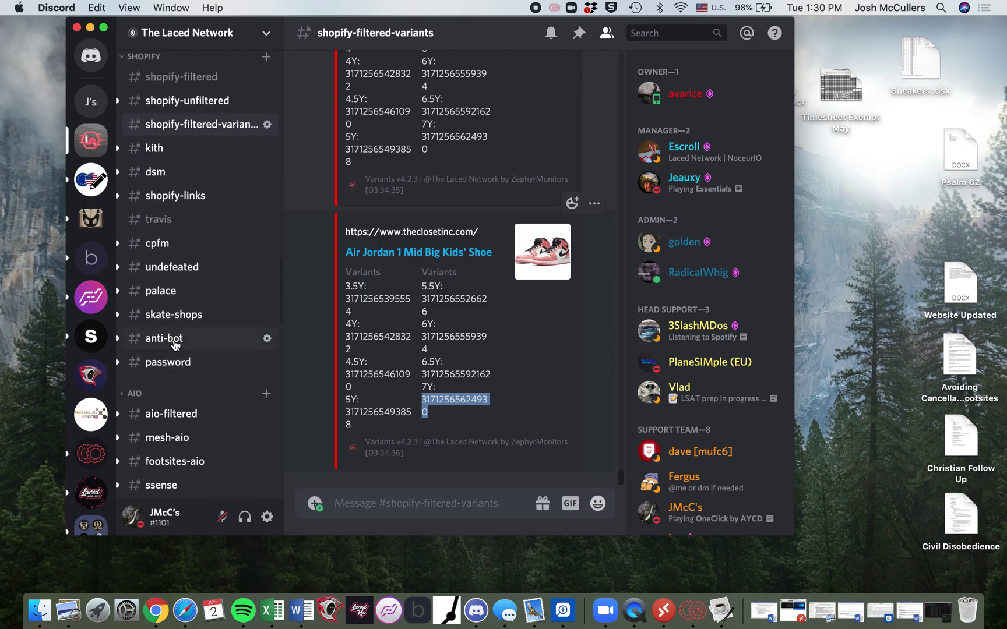
click(175, 345)
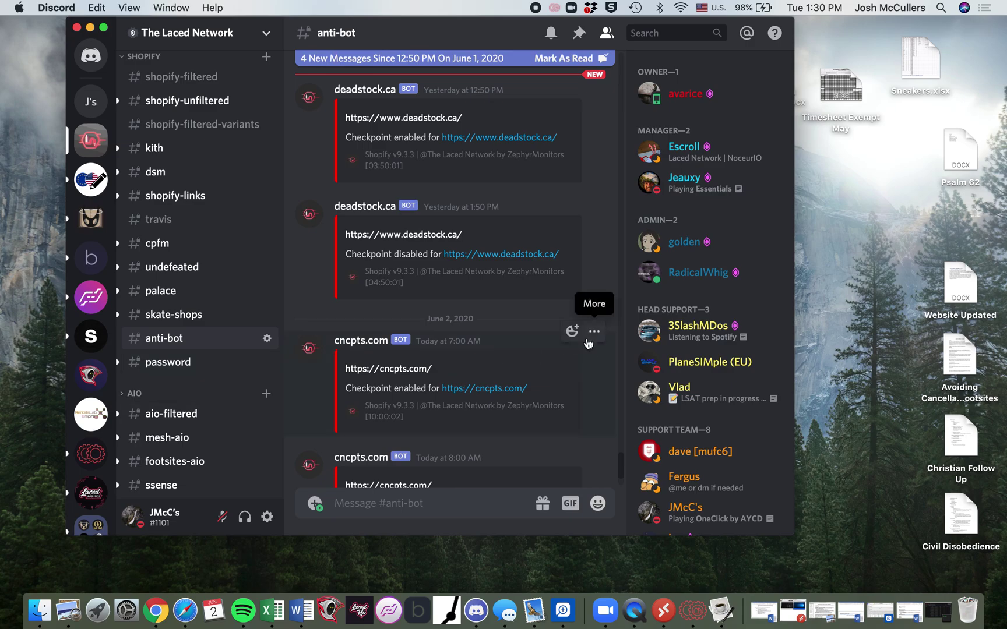
scroll(588, 343, down, 3)
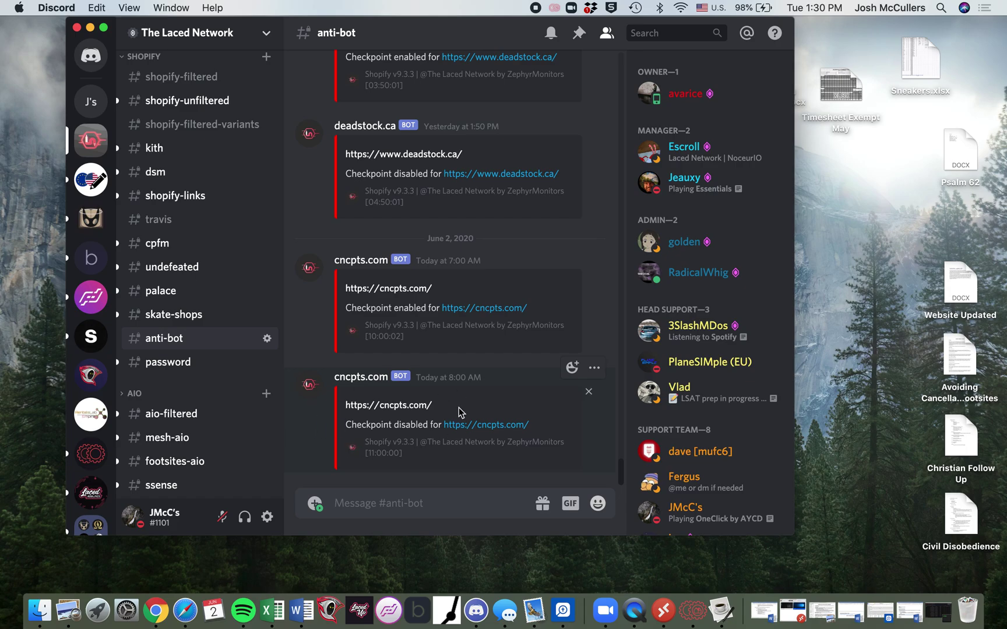
scroll(234, 210, up, 3)
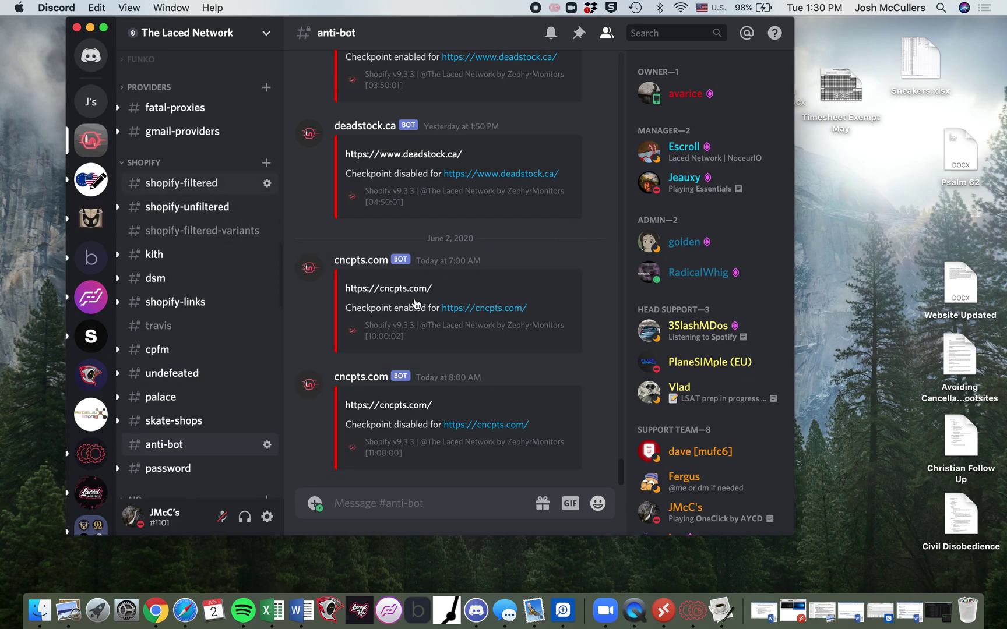
key(ctrl+Right)
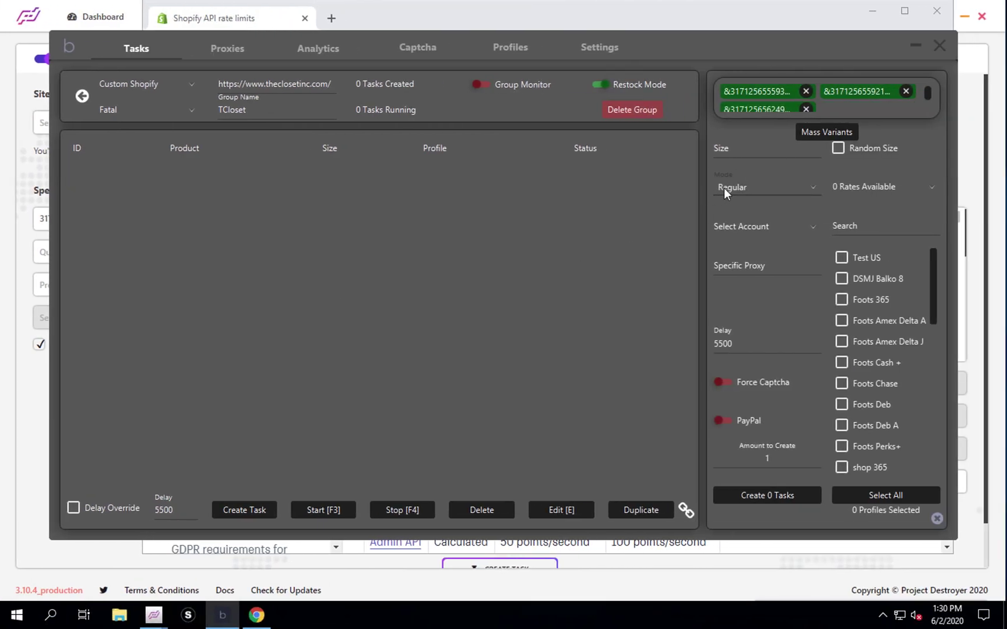
click(723, 188)
click(724, 188)
click(30, 419)
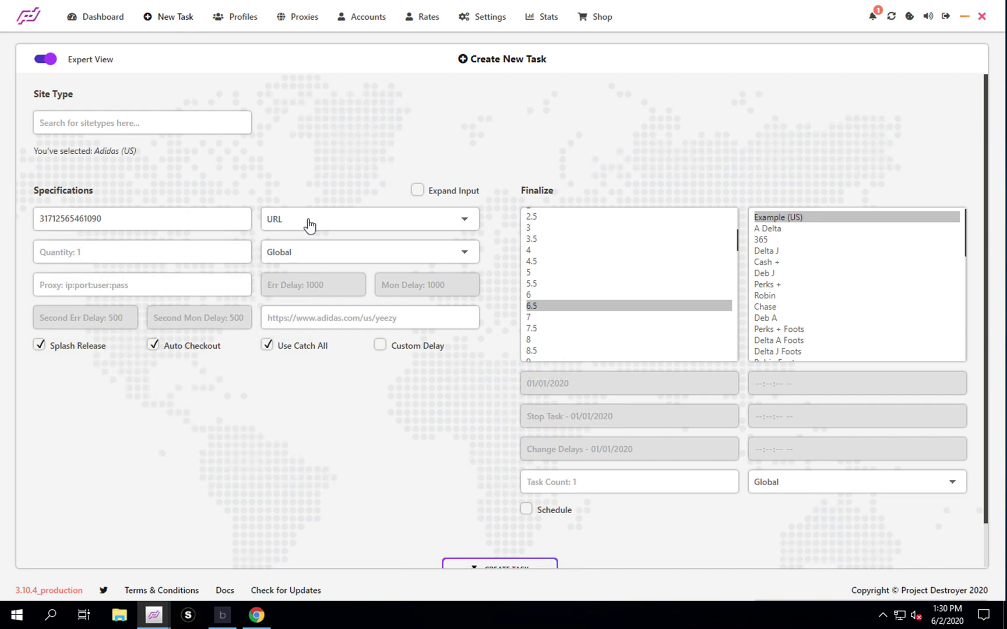
click(222, 617)
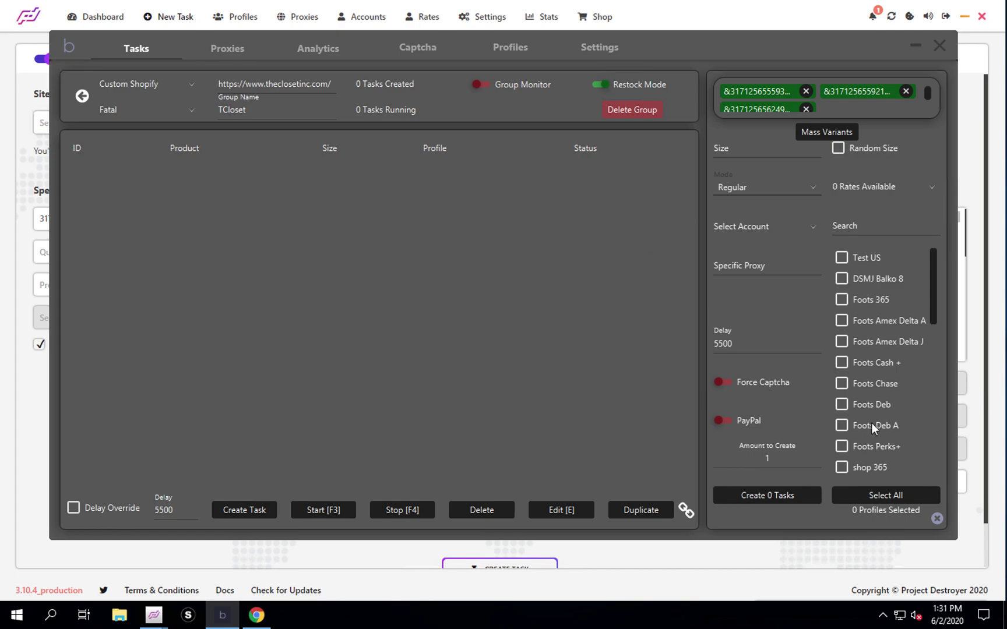
Create the three variant tasks for profiles shop 365, Amex Delta J, Cash + and Chase.
scroll(870, 423, down, 1)
click(867, 441)
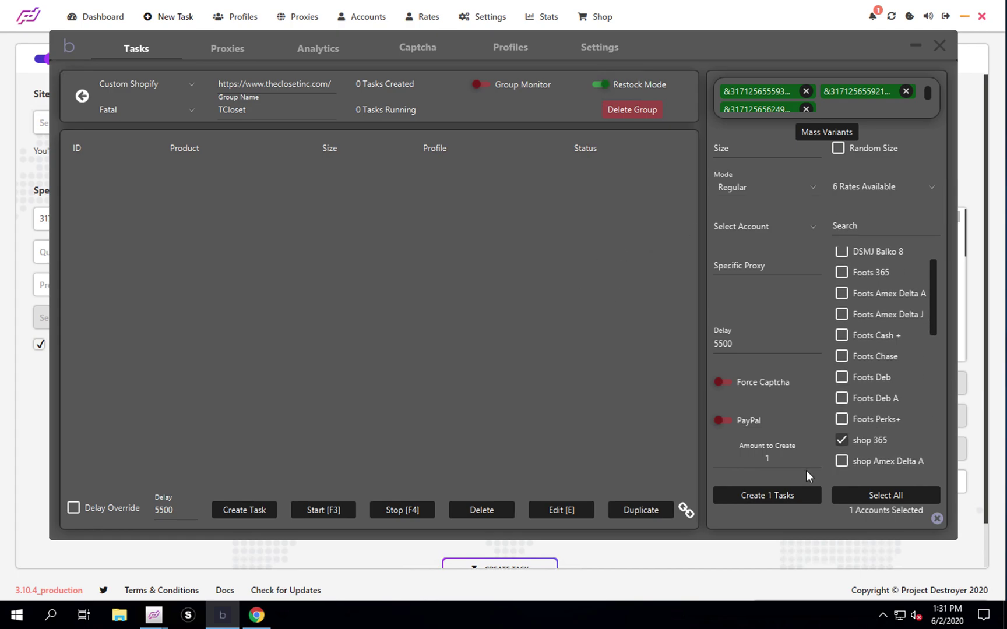
click(768, 497)
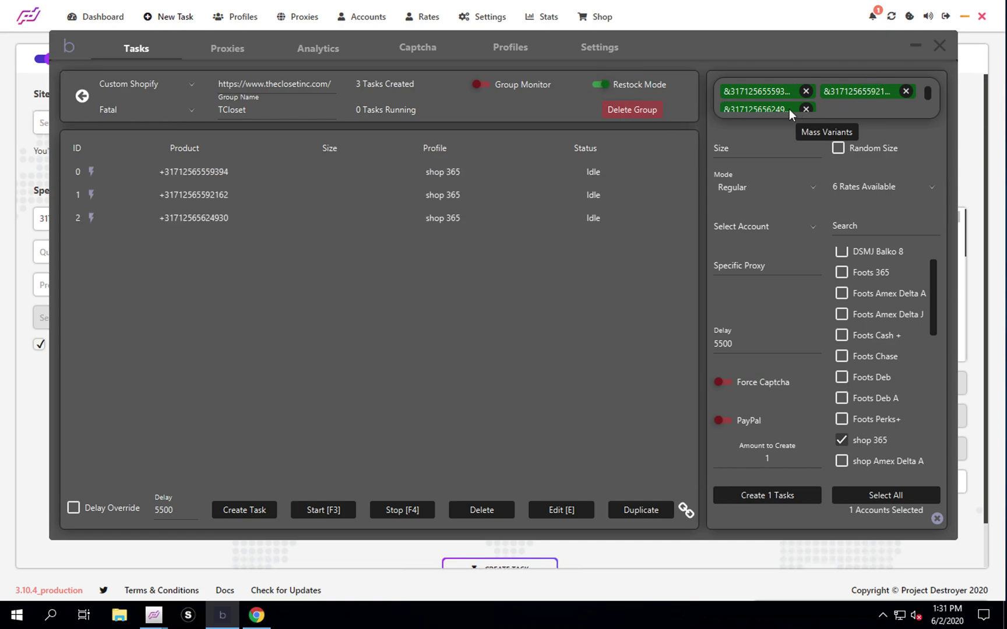
scroll(878, 337, down, 2)
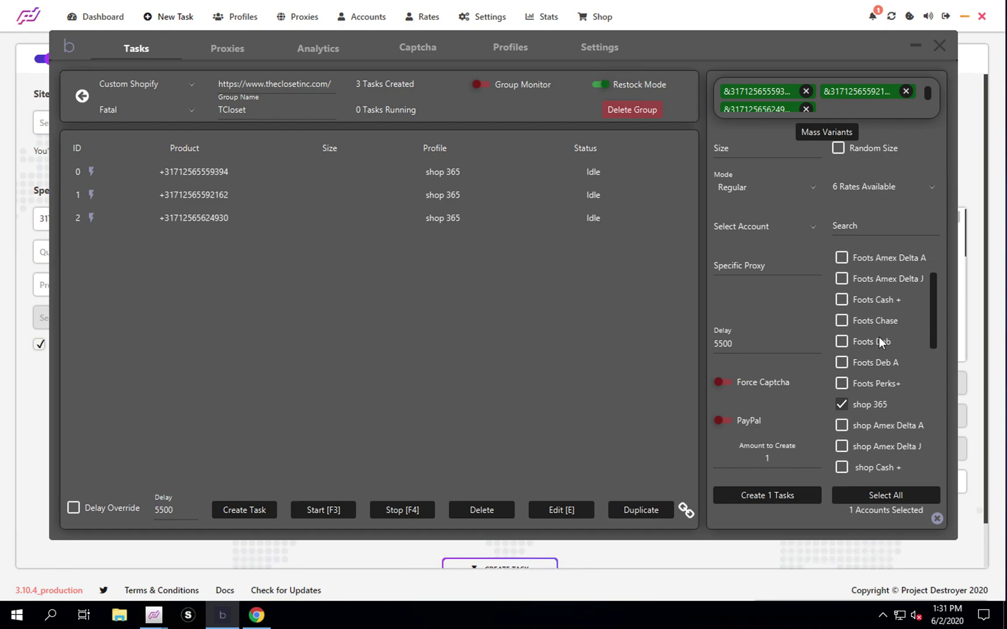
click(841, 444)
click(841, 465)
scroll(884, 425, down, 3)
click(841, 430)
click(786, 492)
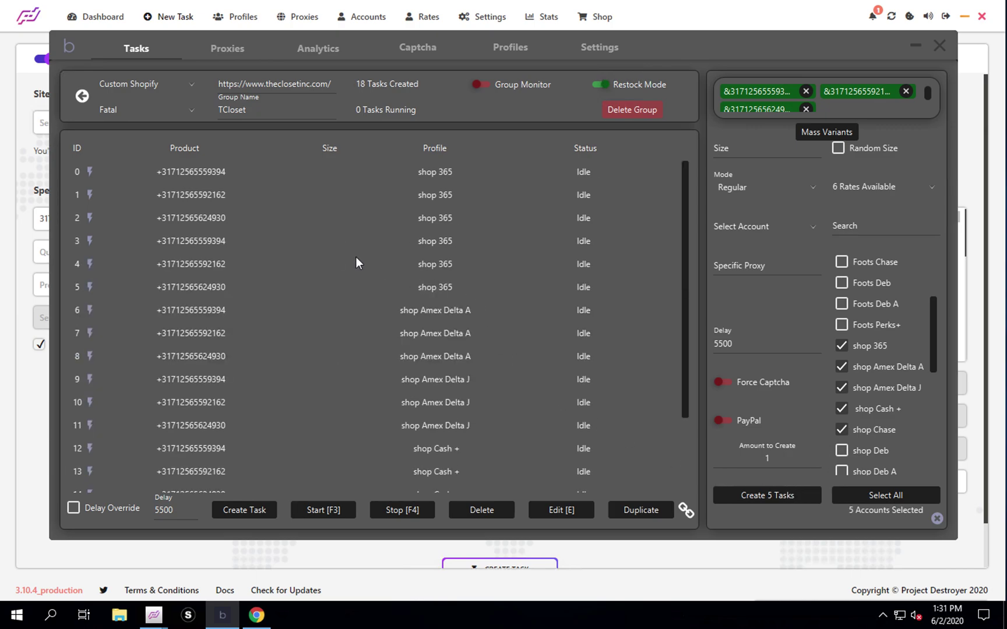
scroll(371, 456, down, 2)
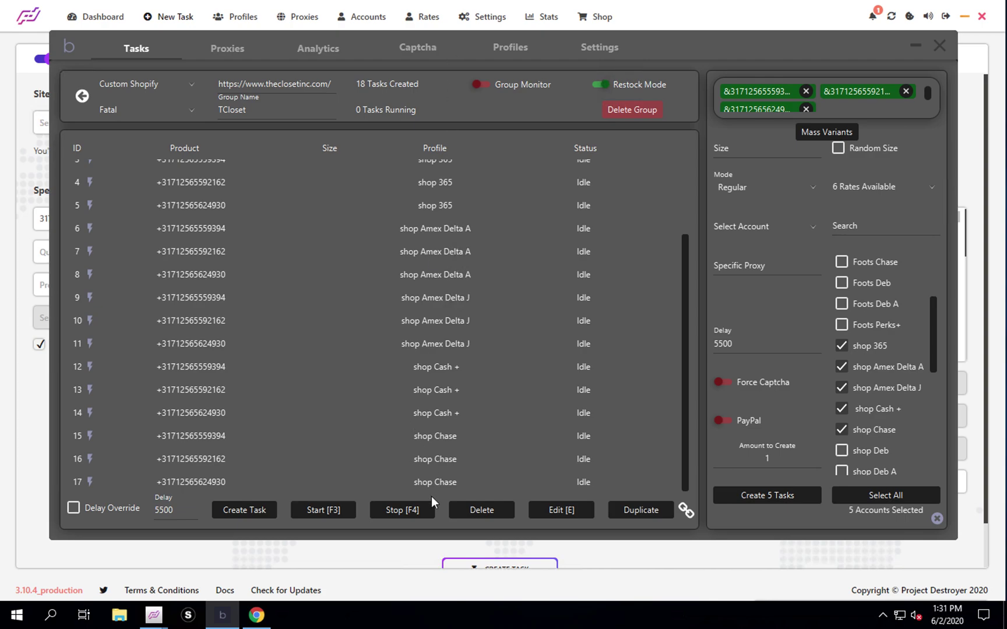
scroll(430, 336, up, 2)
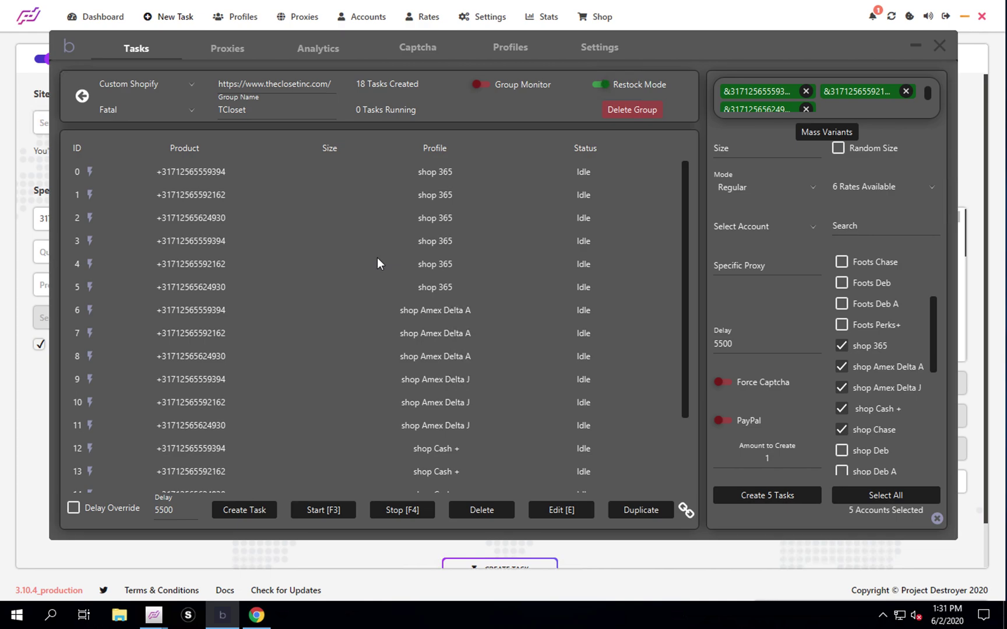
mouse_move(259, 616)
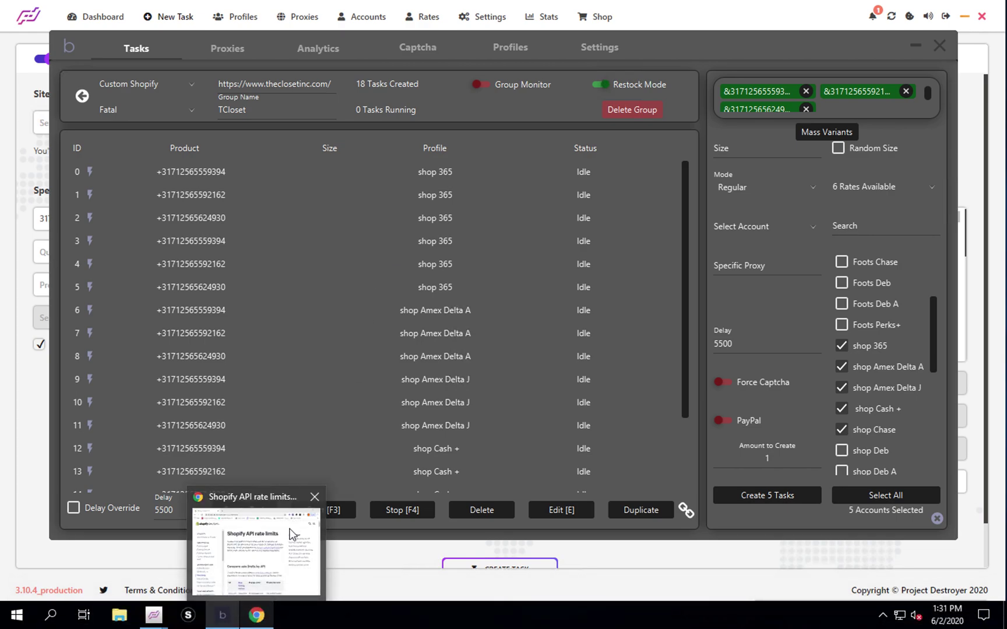
click(260, 616)
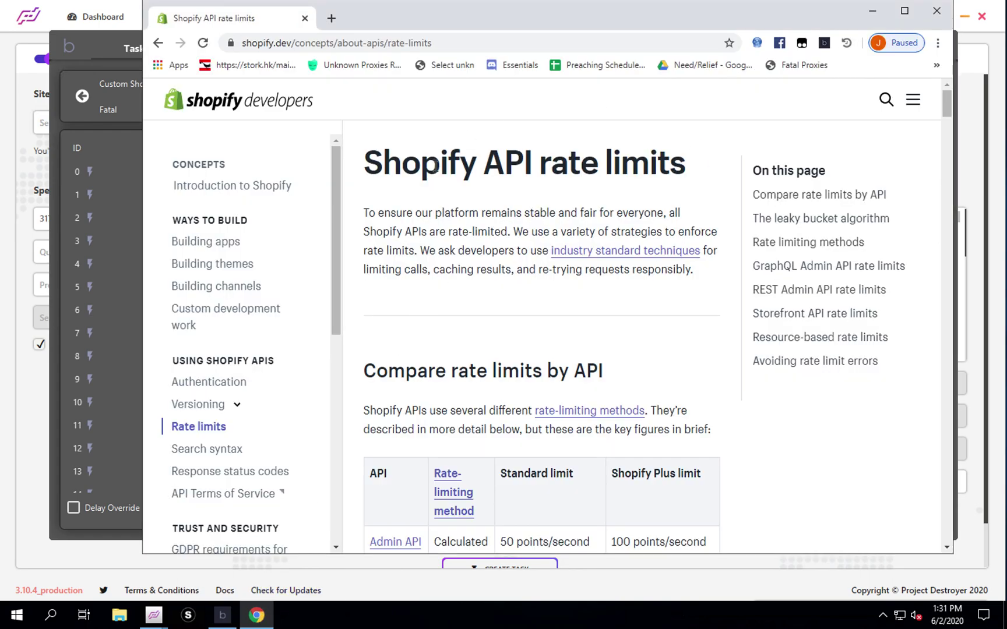
scroll(484, 323, down, 12)
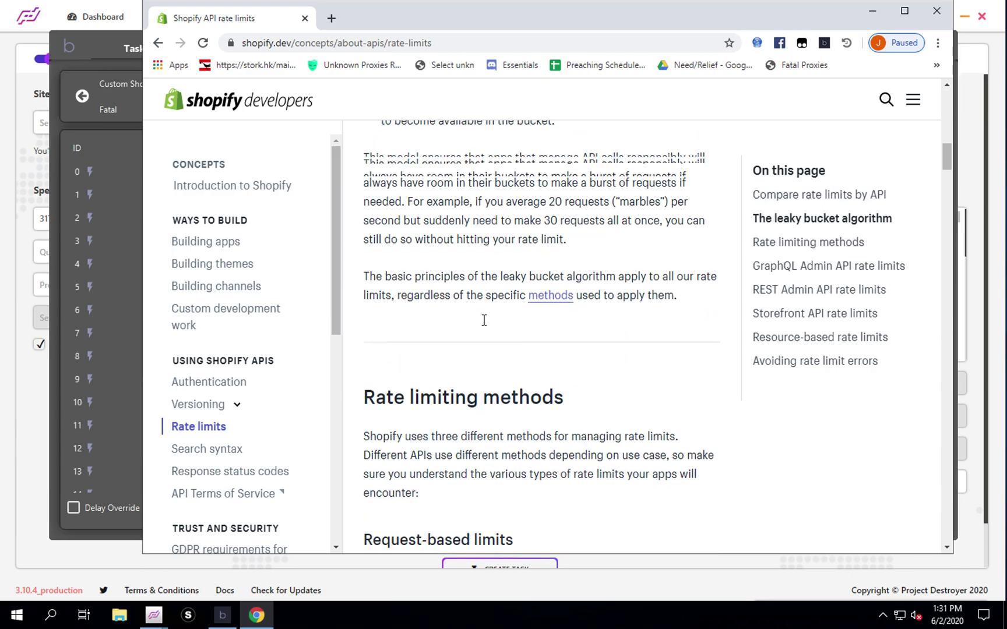
scroll(483, 325, down, 8)
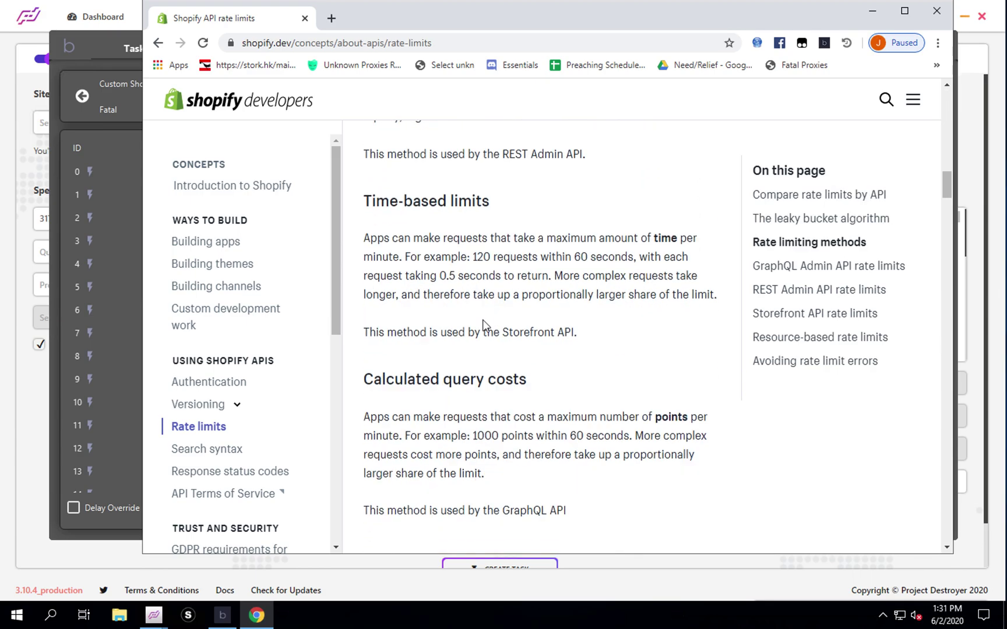
scroll(483, 324, down, 1)
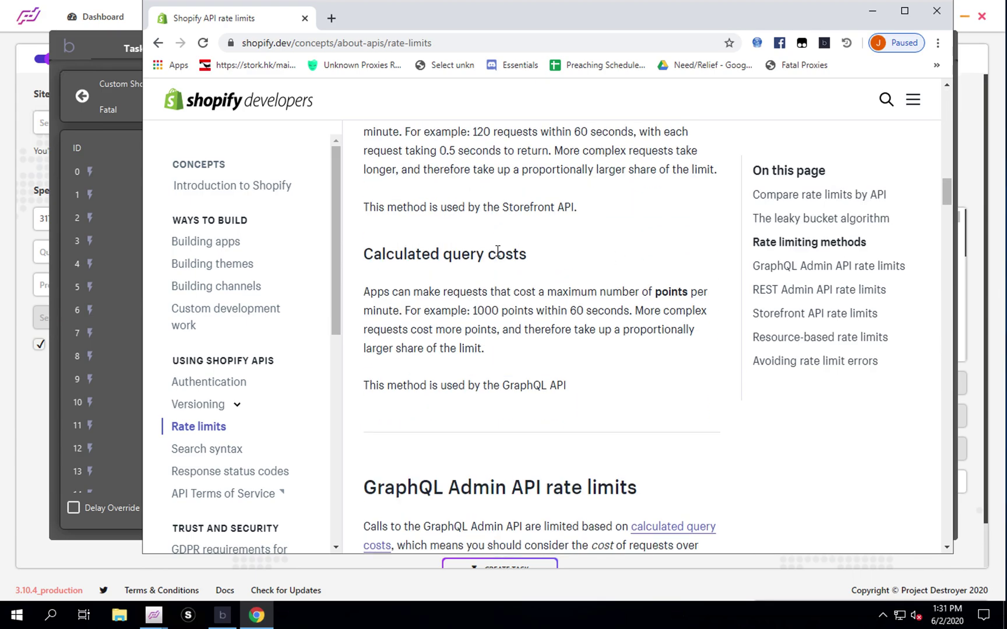
click(875, 14)
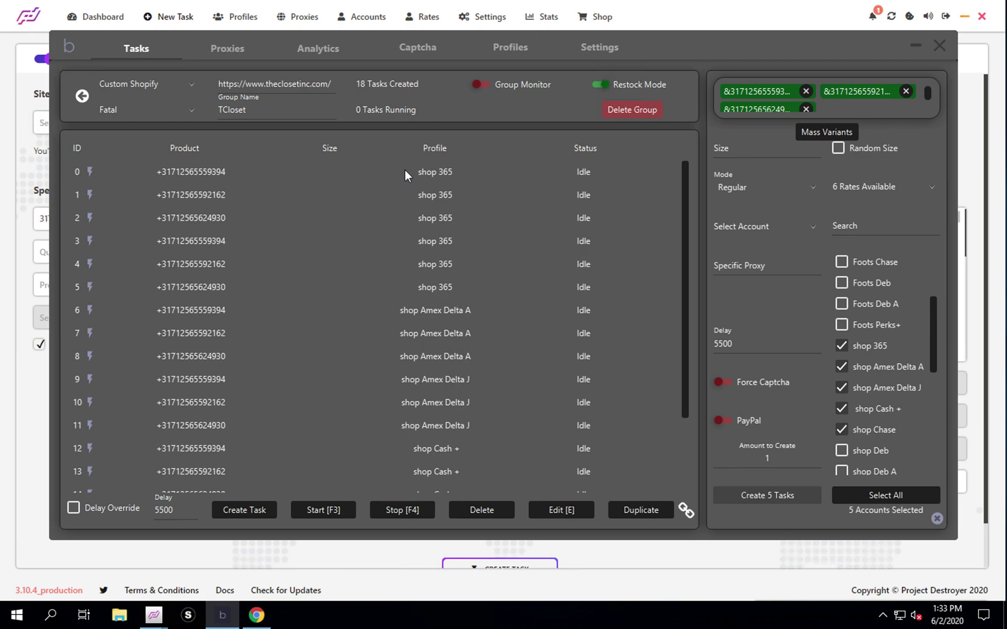
click(436, 173)
scroll(437, 173, down, 3)
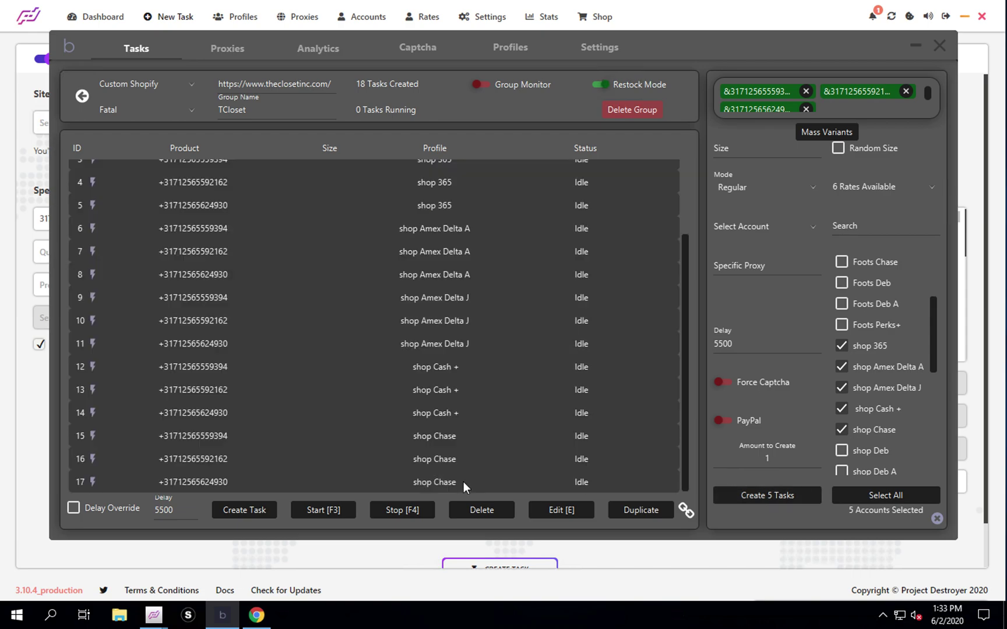
Select all 18 TCloset tasks and assign every 'shop' profile to them in one bulk edit.
click(558, 511)
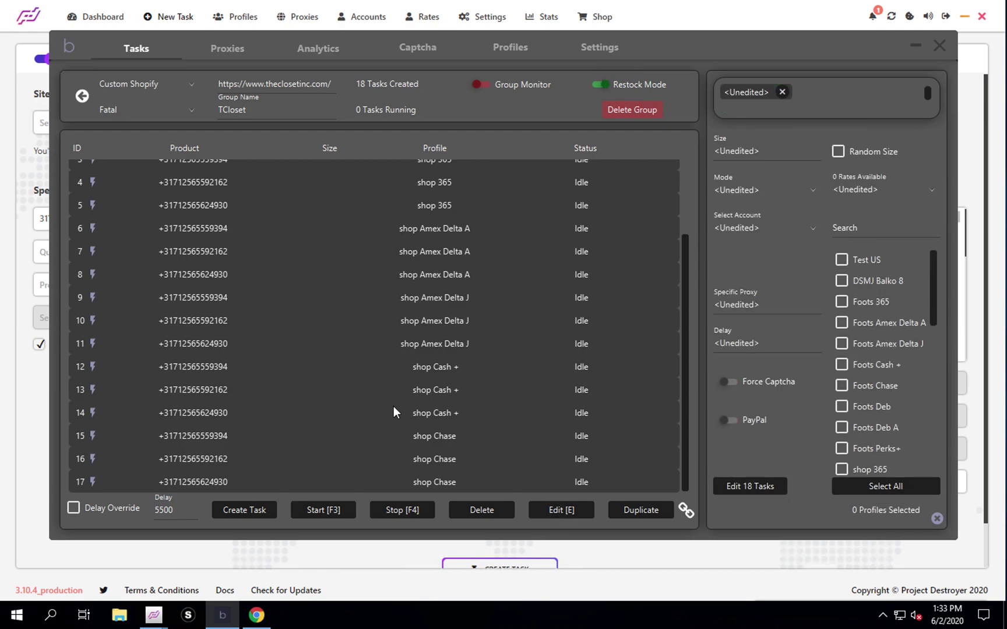
click(853, 228)
text(shop)
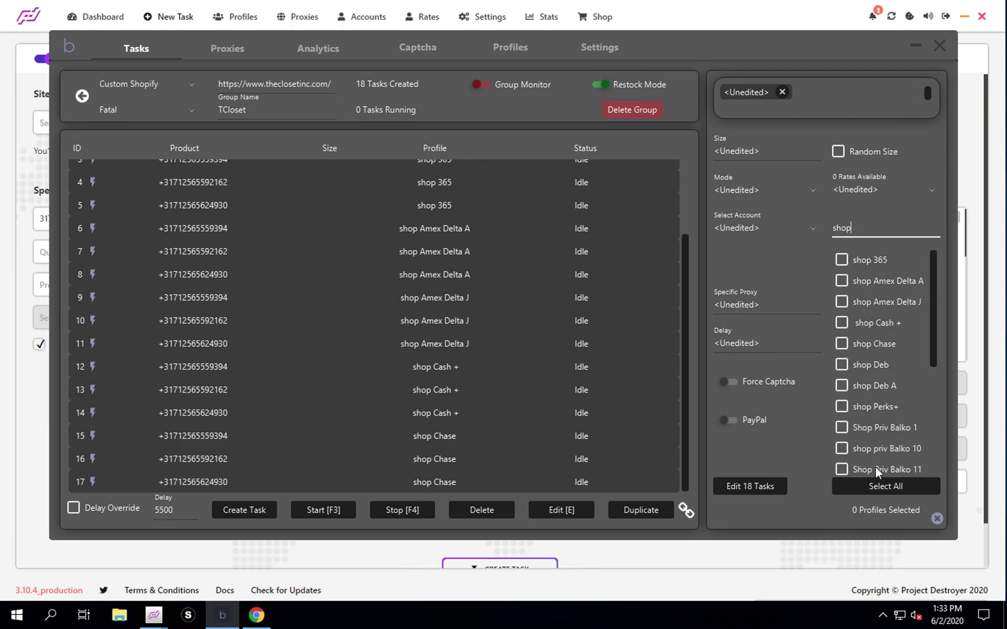
click(881, 486)
click(753, 486)
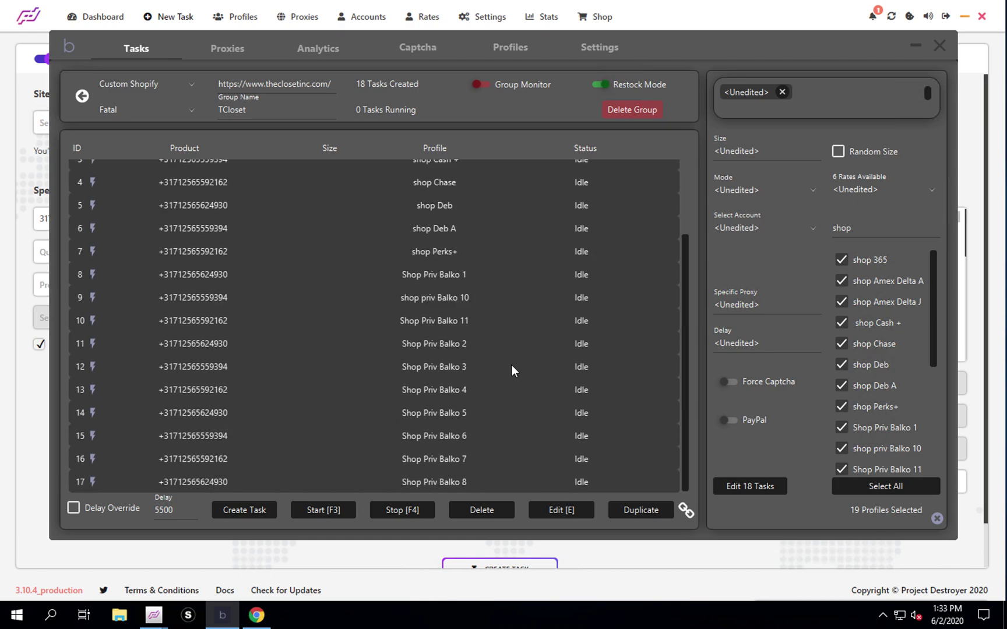
scroll(511, 365, up, 3)
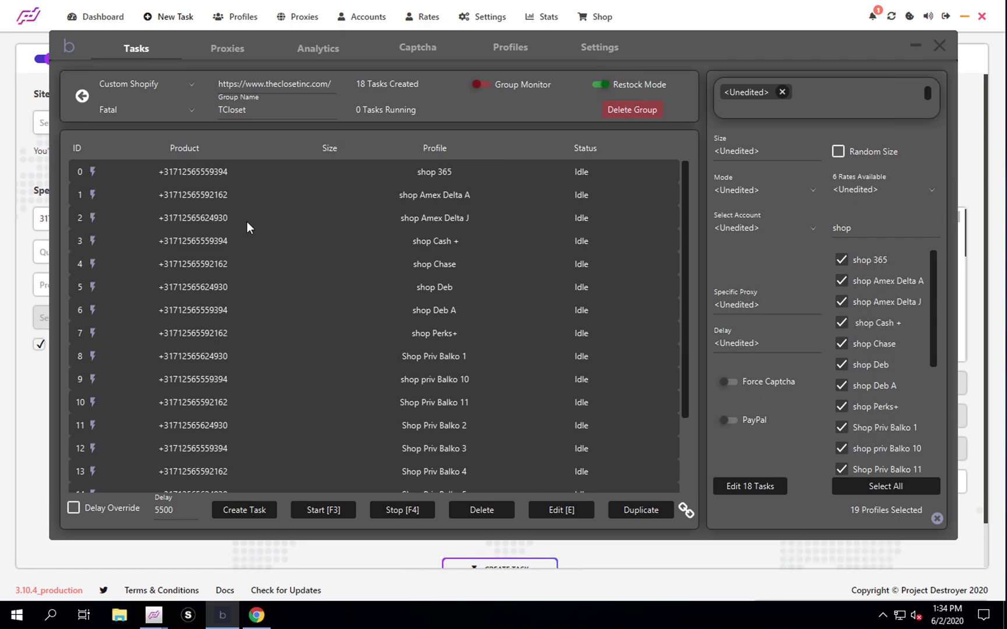
From the group overview, duplicate the TCloset Custom Shopify group as TCL 2.
click(82, 96)
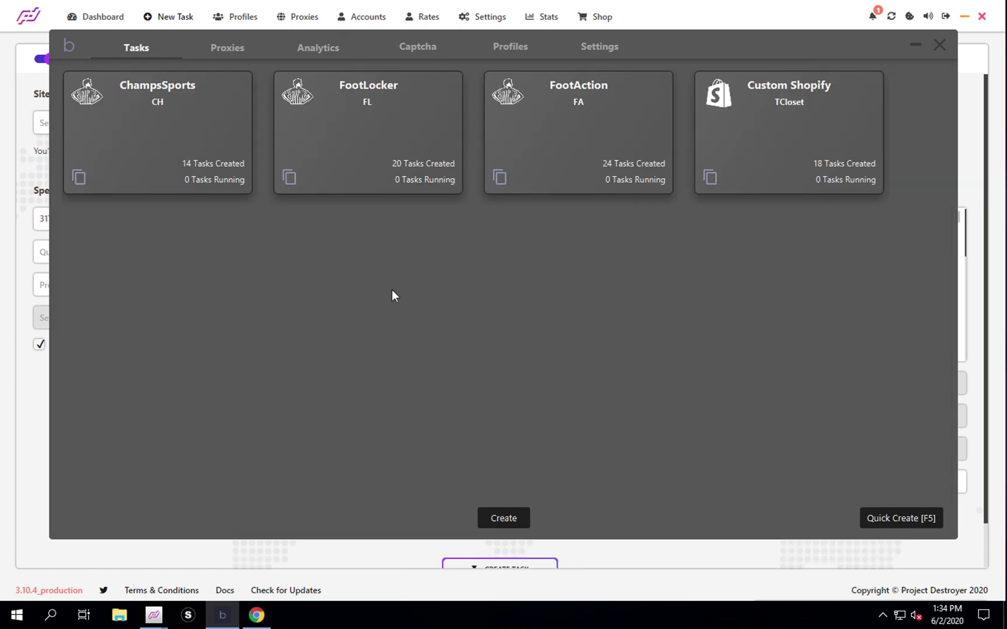
click(710, 179)
click(510, 338)
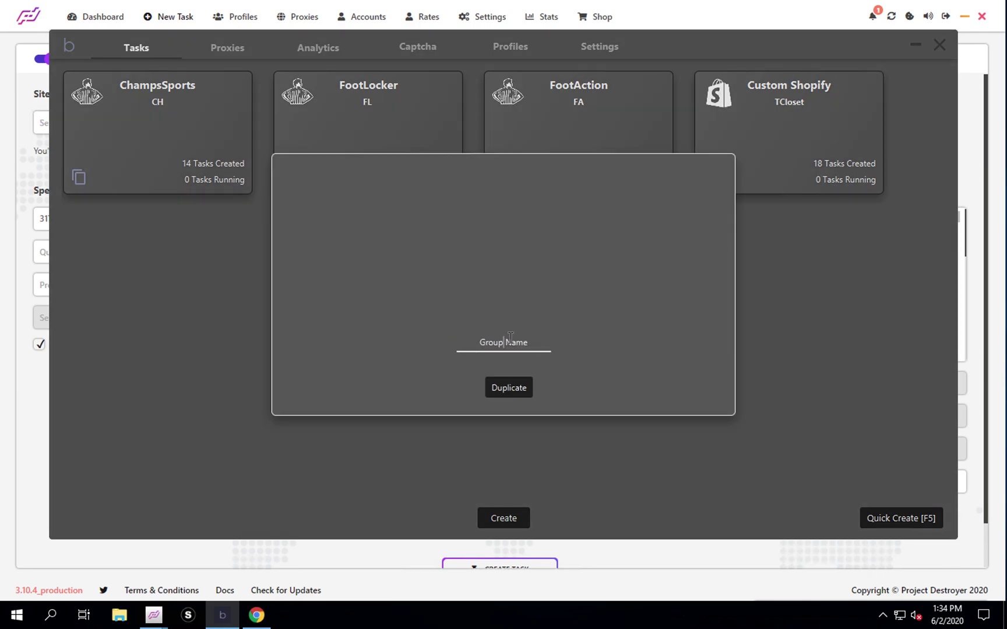
text(TCL 2)
click(511, 387)
Make two more copies named TCl 3 and TCL 4, then open the TCL 2 group.
click(518, 343)
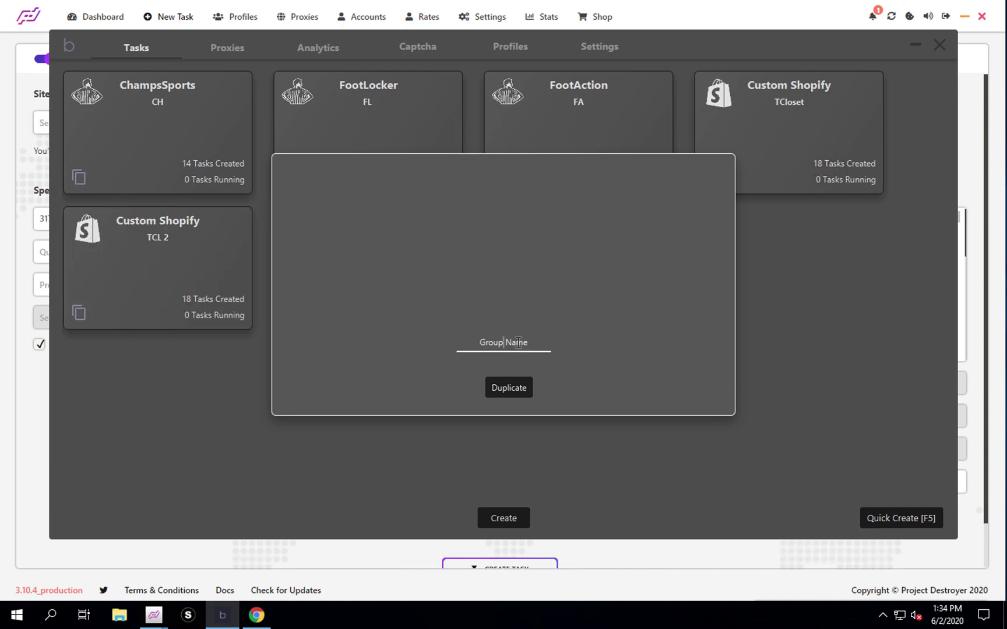
text(TCl 3)
click(508, 387)
click(512, 343)
text(TCL 4)
click(507, 390)
click(163, 292)
click(162, 292)
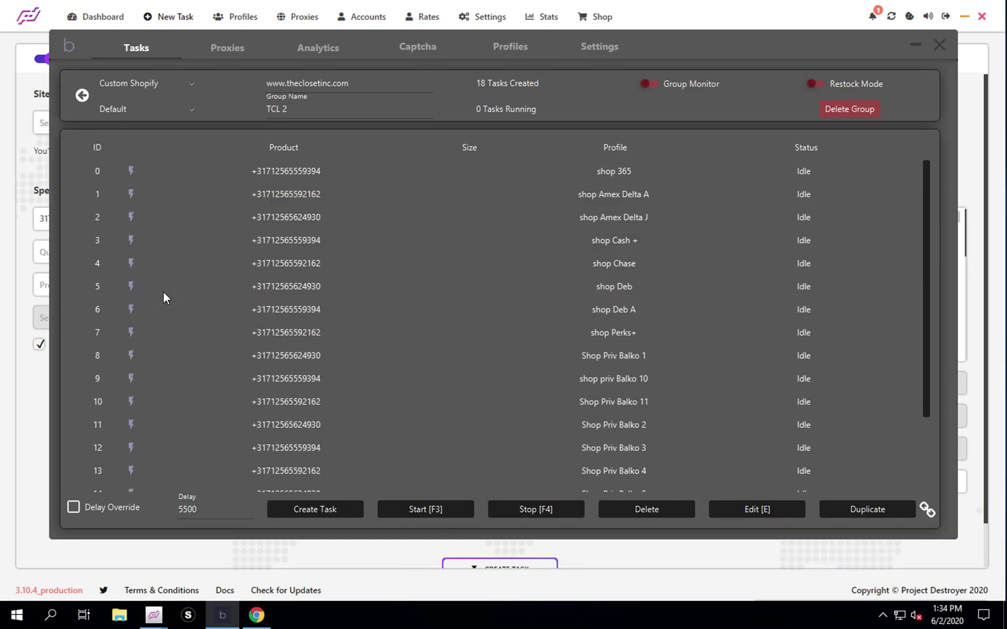
Enable restock mode for TCL 2 and assign it the Prime EXP proxy list.
click(816, 85)
click(190, 111)
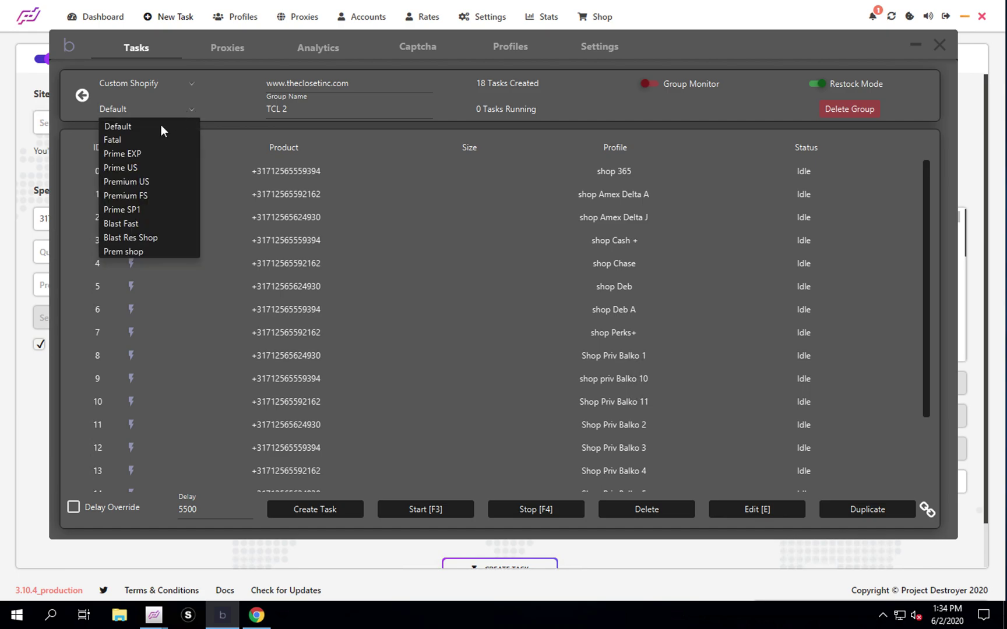
click(130, 150)
click(82, 94)
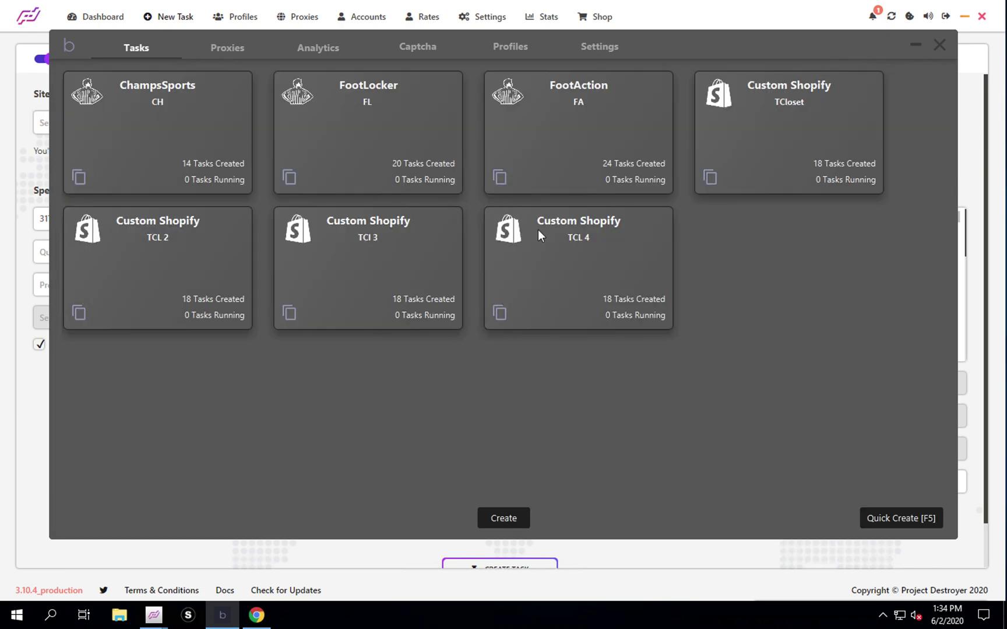
Enable restock mode for TCl 3 and assign it the Oculus NY proxy list.
click(425, 273)
click(817, 85)
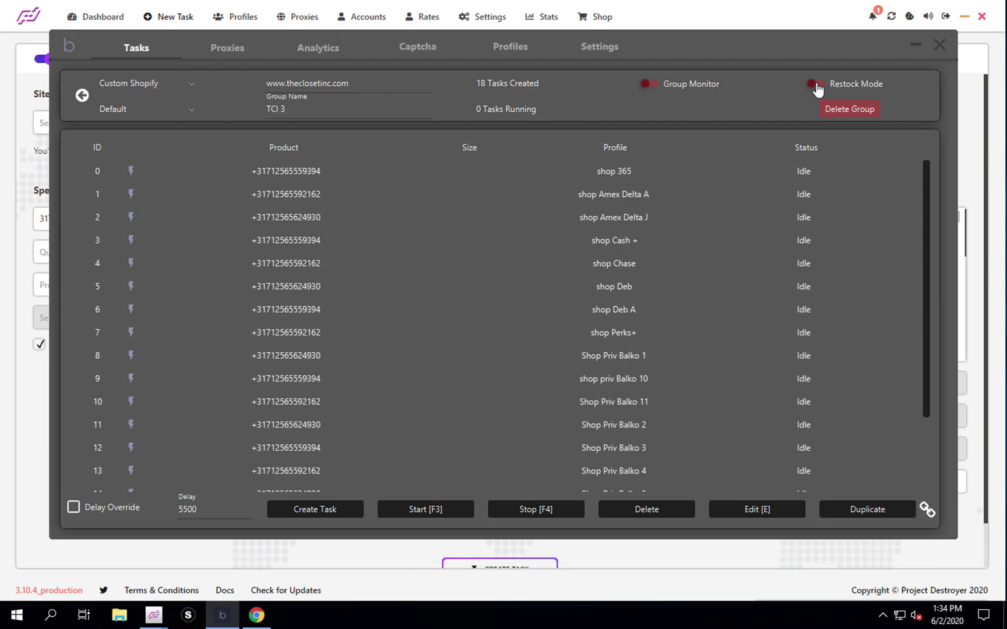
click(193, 107)
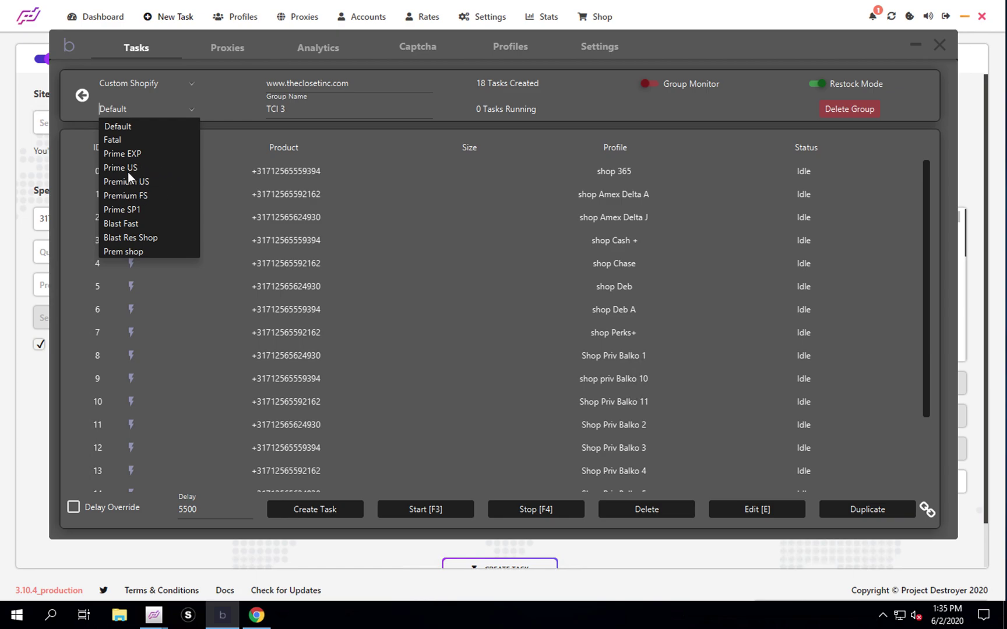
scroll(128, 172, down, 1)
scroll(128, 172, down, 1)
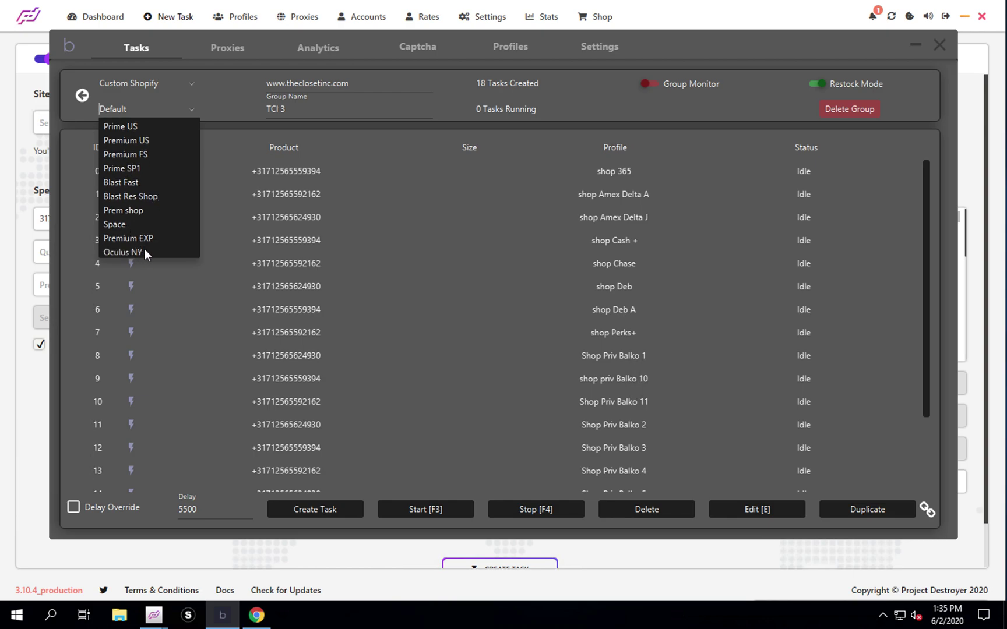
click(145, 253)
click(82, 95)
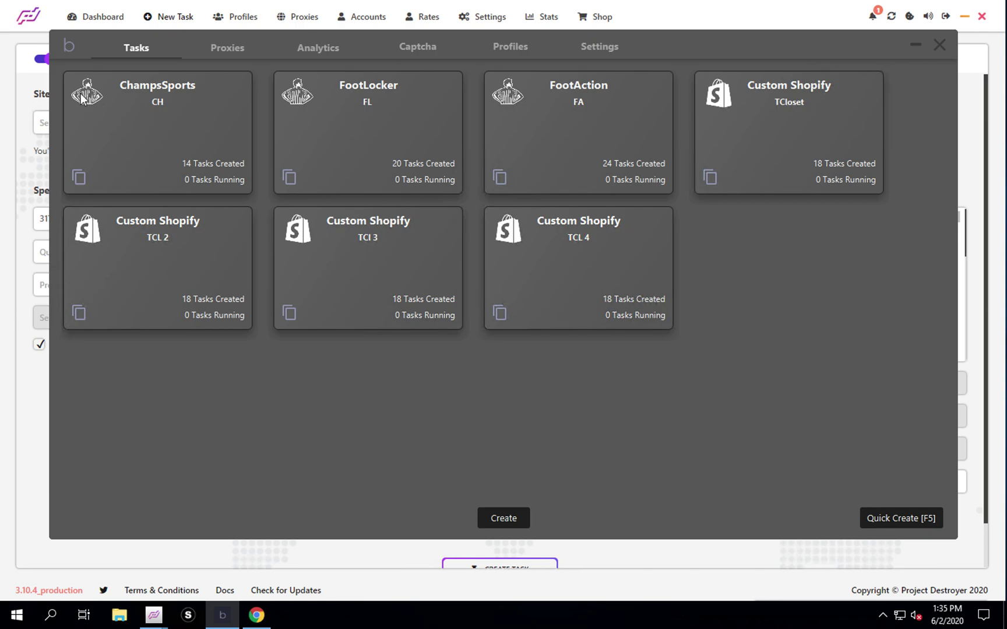
Assign the Space proxy list to TCL 4 and enable its restock mode.
click(585, 269)
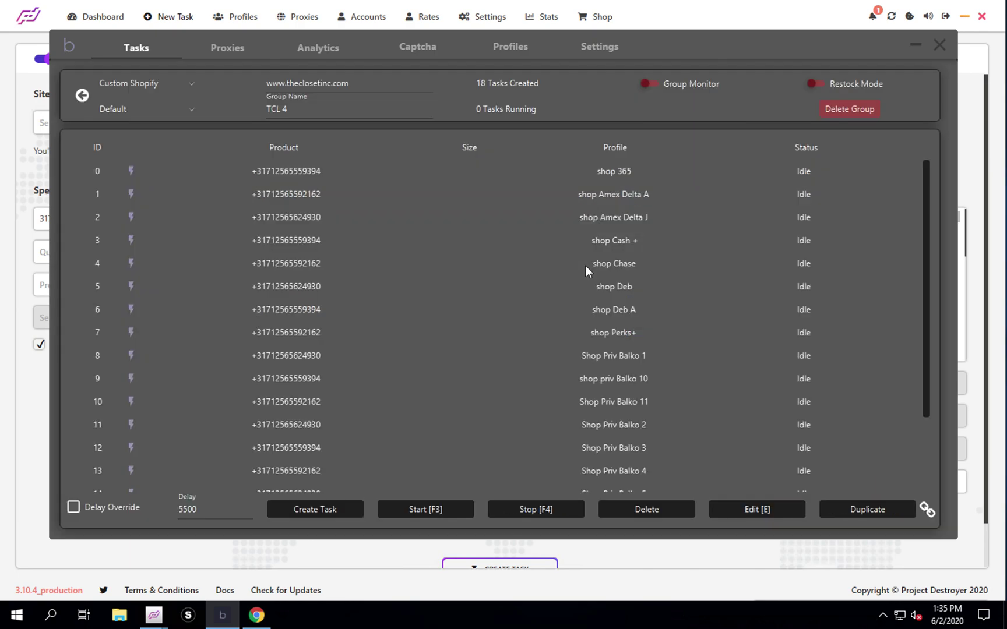
click(194, 109)
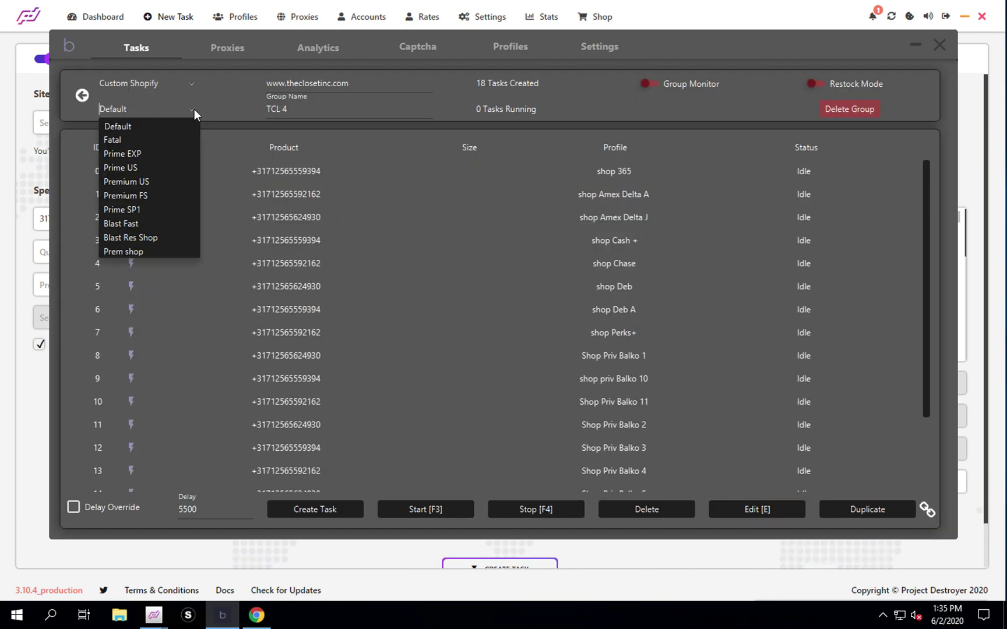
scroll(129, 219, down, 1)
click(128, 222)
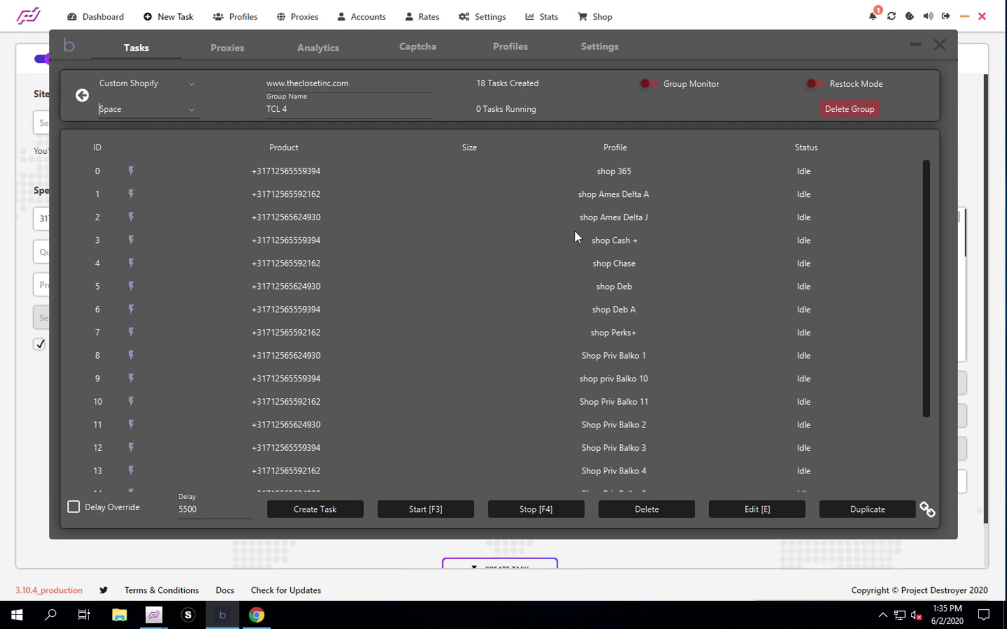
click(814, 87)
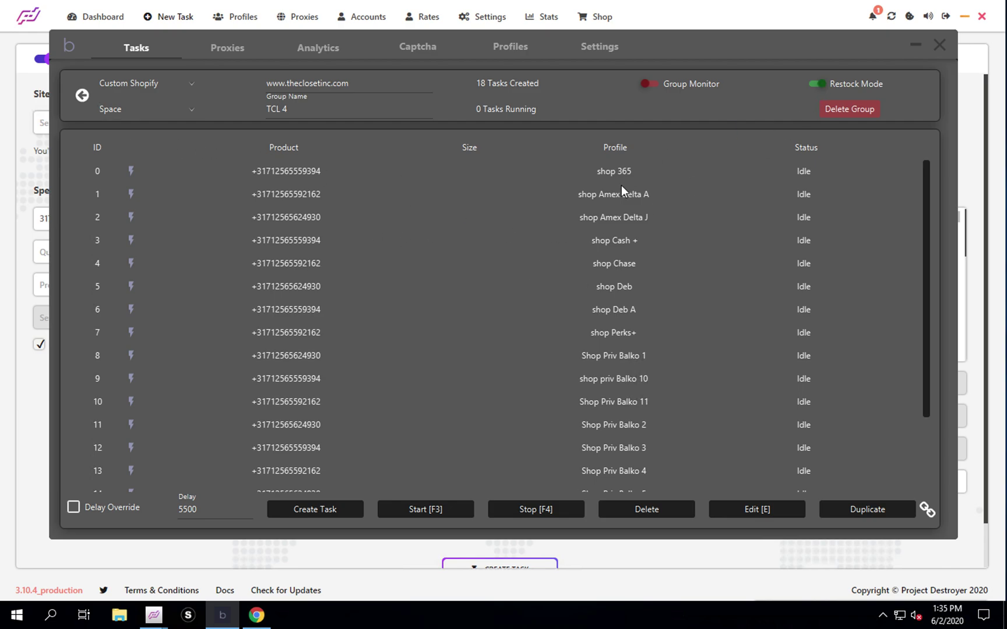